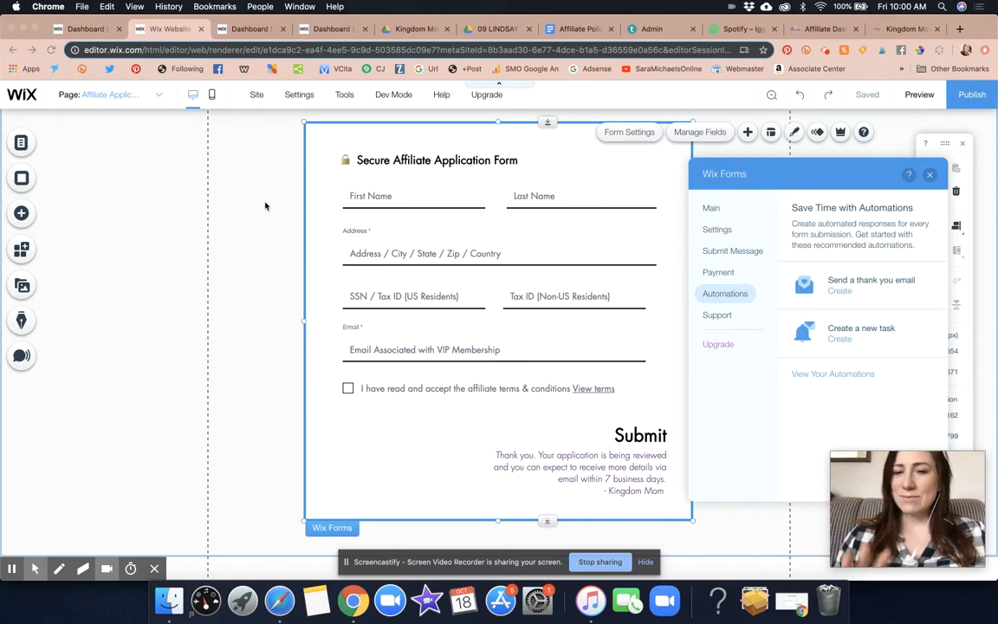
# Close the form settings and look over the Affiliate Application page, from its header through the steps to the secure application form
pyautogui.click(930, 176)
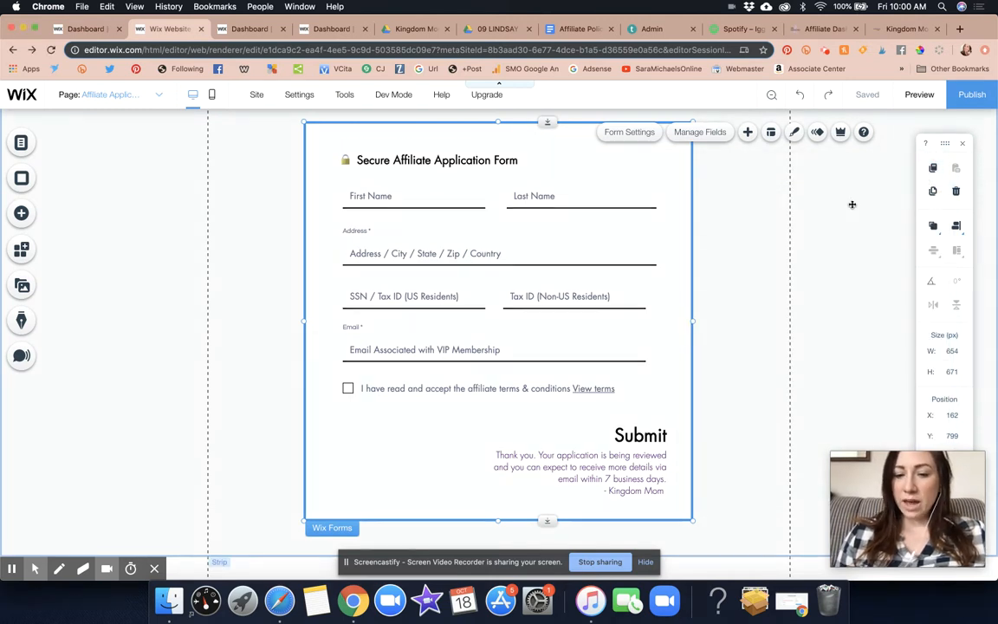
pyautogui.scroll(6, 852, 204)
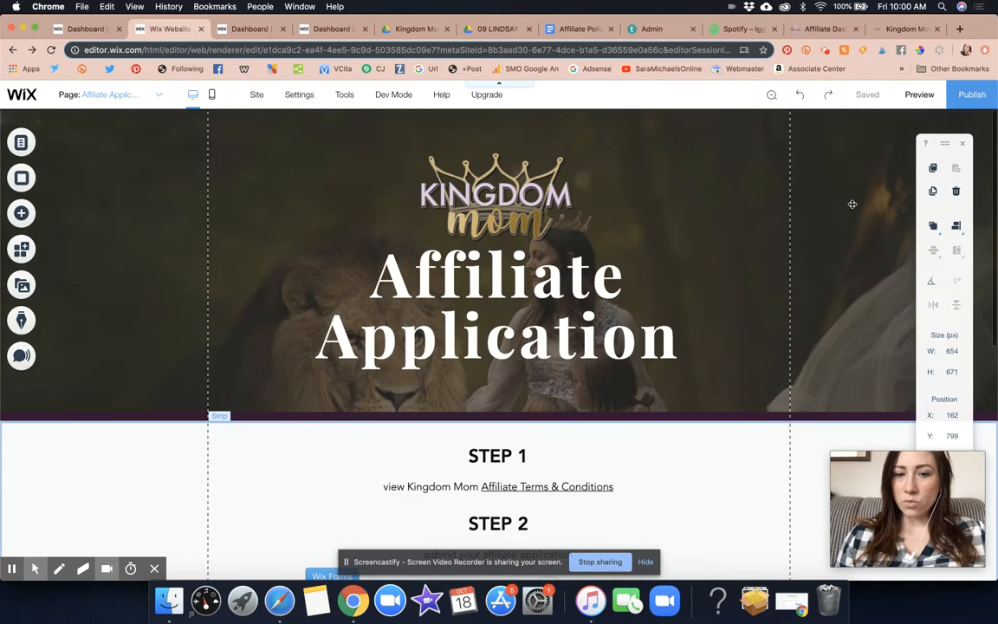
pyautogui.scroll(-3, 852, 204)
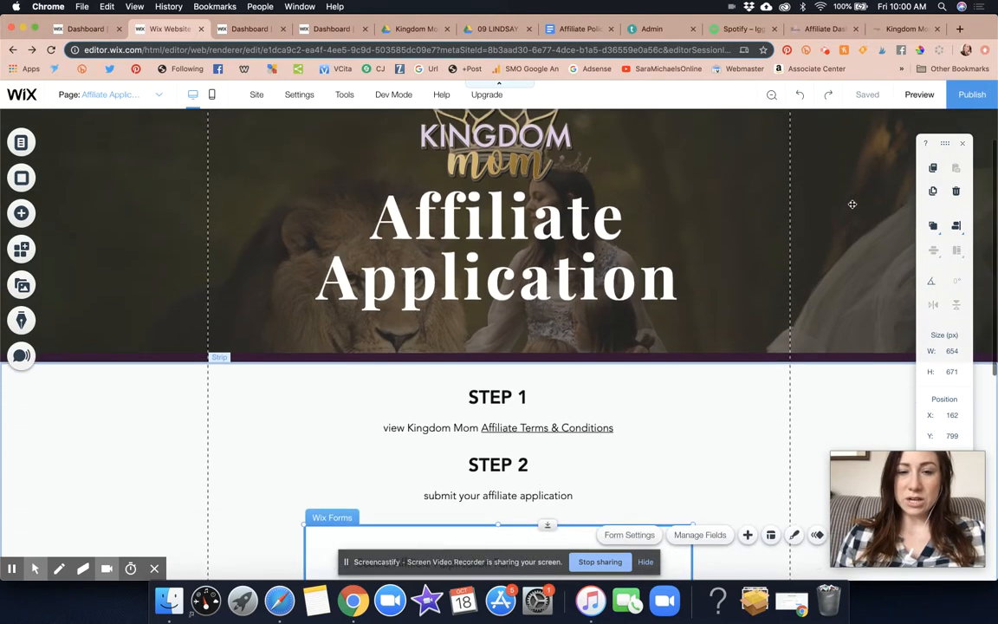
pyautogui.scroll(-2, 852, 205)
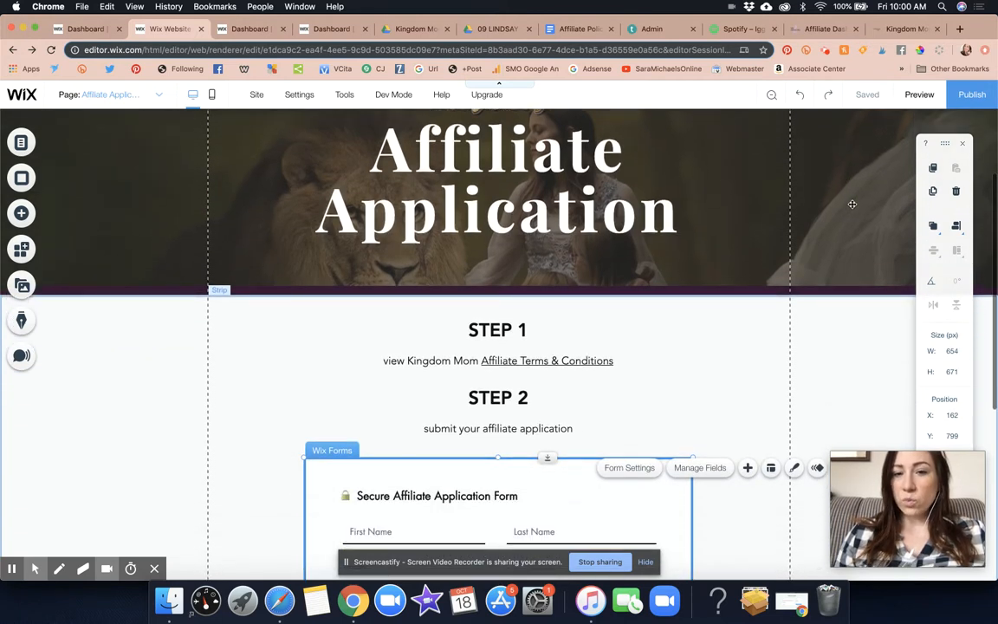
pyautogui.scroll(-1, 852, 204)
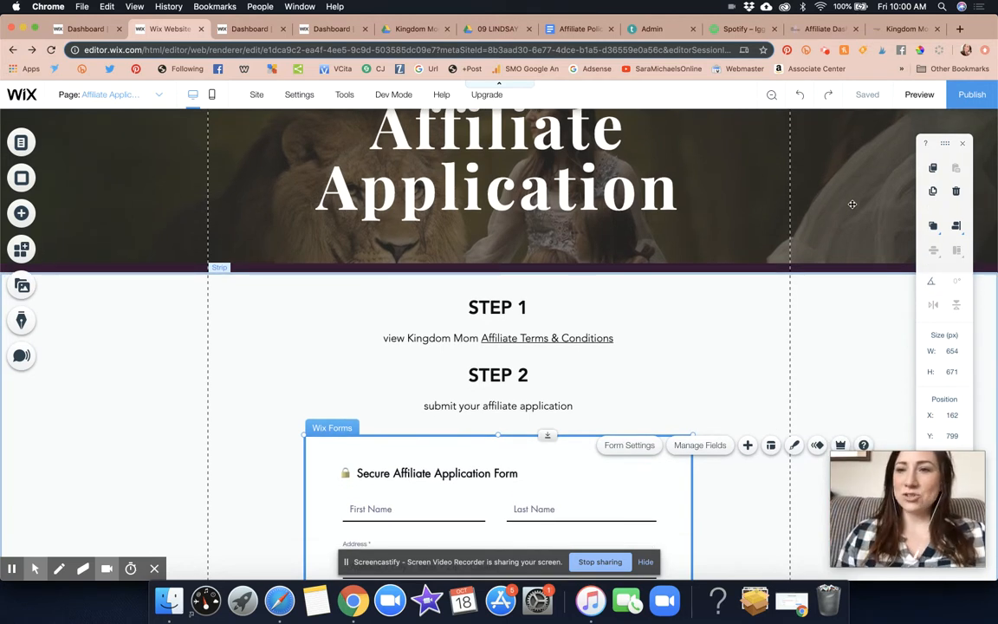
pyautogui.scroll(-2, 851, 204)
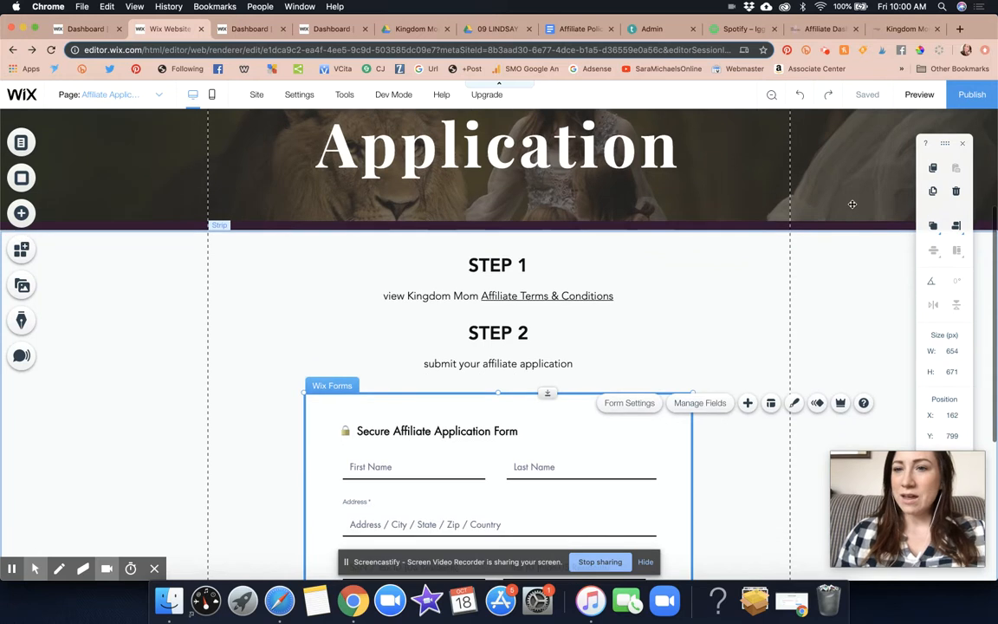
pyautogui.scroll(-2, 852, 205)
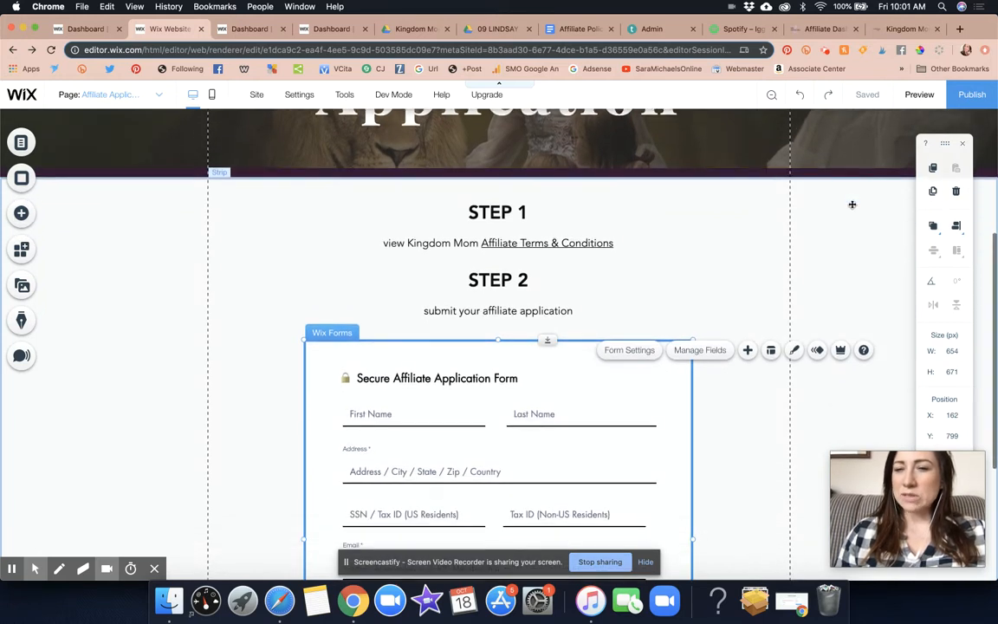
pyautogui.scroll(7, 852, 208)
pyautogui.scroll(-2, 851, 208)
pyautogui.scroll(-3, 852, 208)
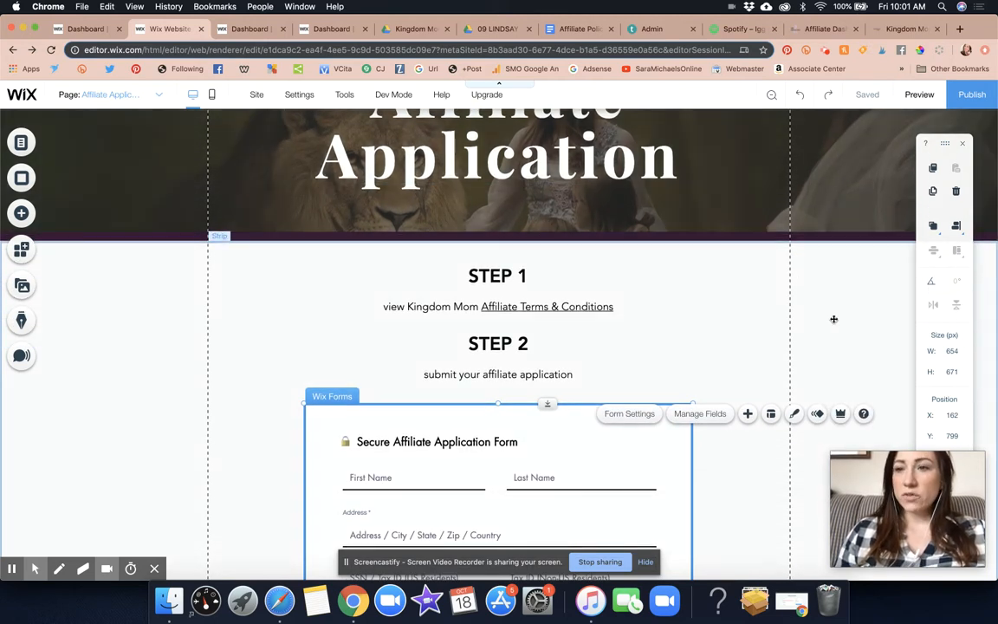
pyautogui.scroll(-7, 834, 319)
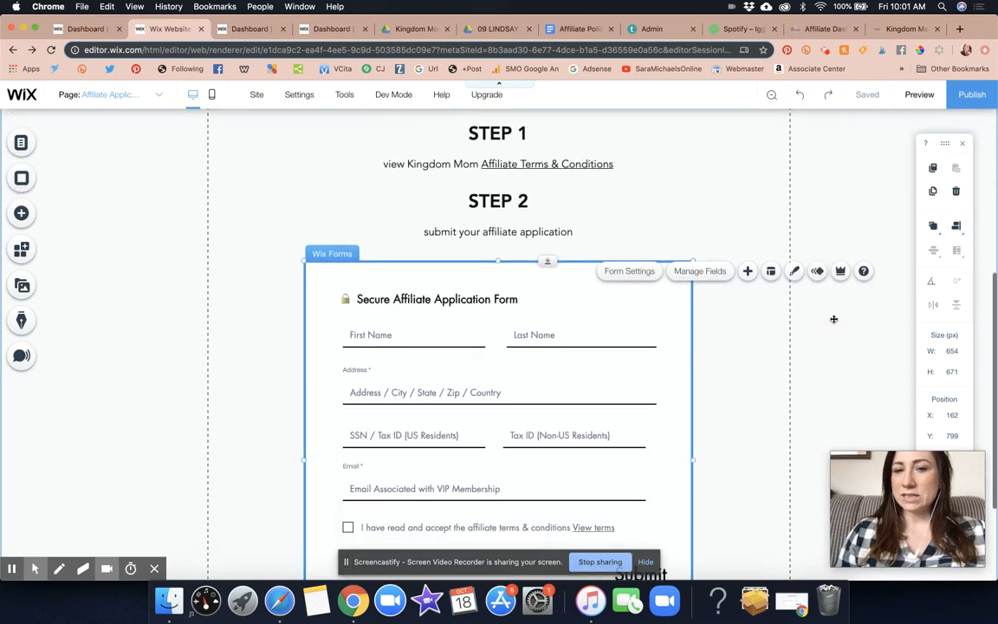
pyautogui.scroll(-2, 832, 314)
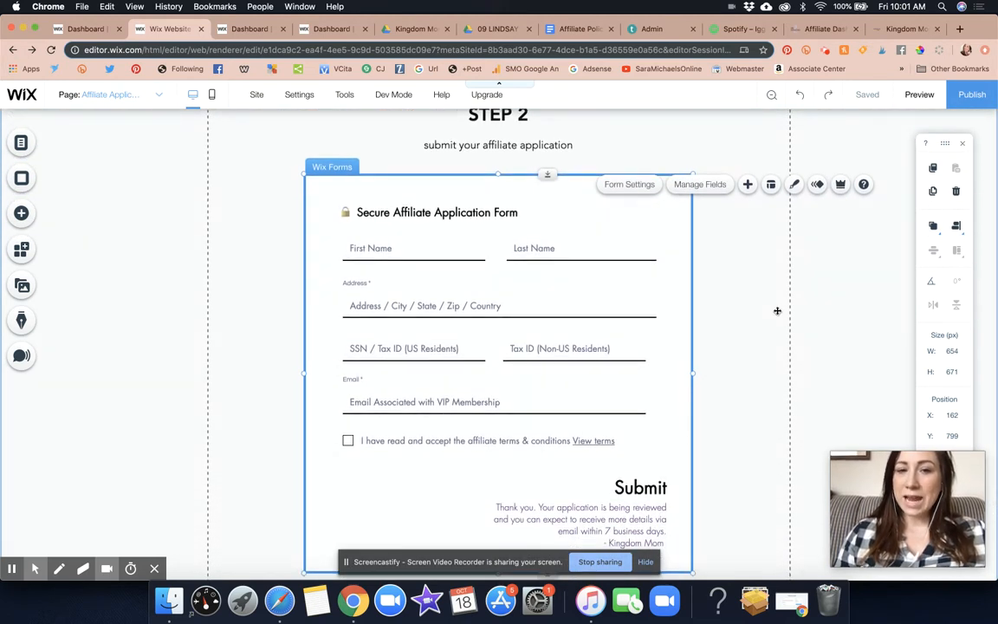
pyautogui.scroll(-2, 777, 311)
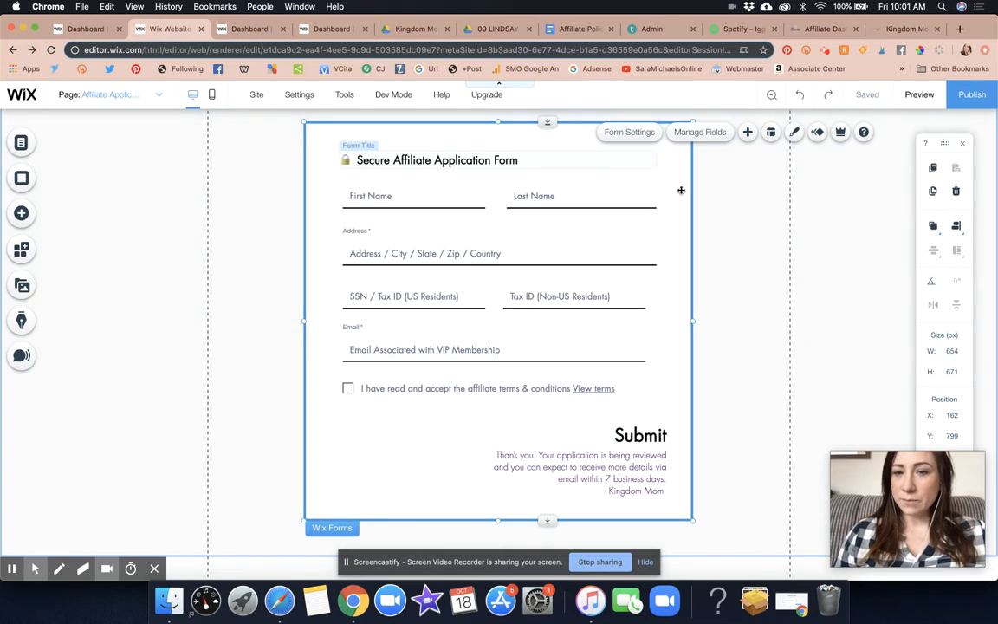
# Open the application form's settings and review its name, email notification recipients and submissions table option
pyautogui.click(683, 159)
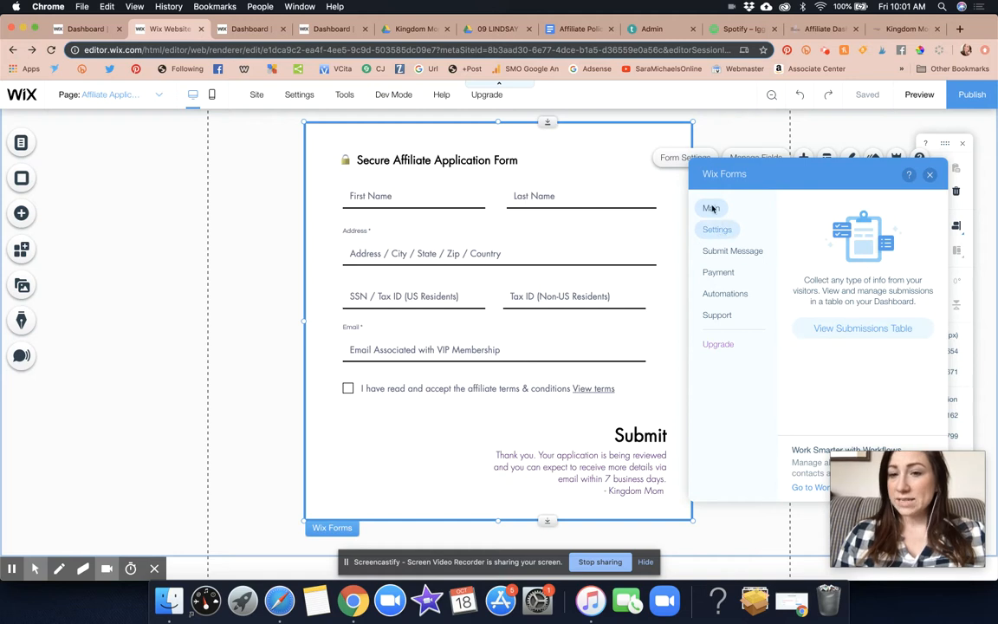
pyautogui.click(716, 228)
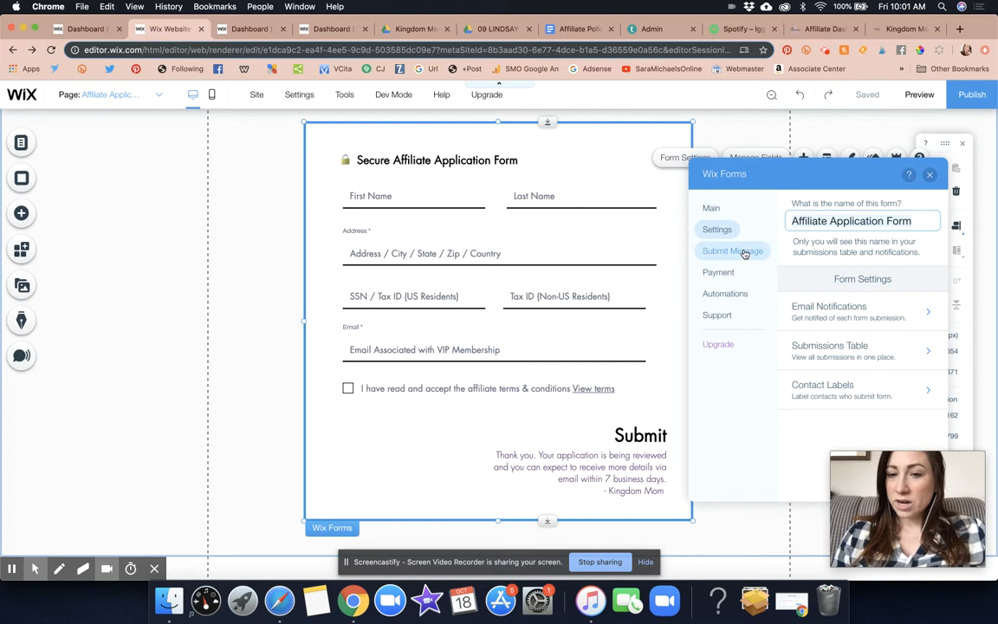
pyautogui.click(858, 317)
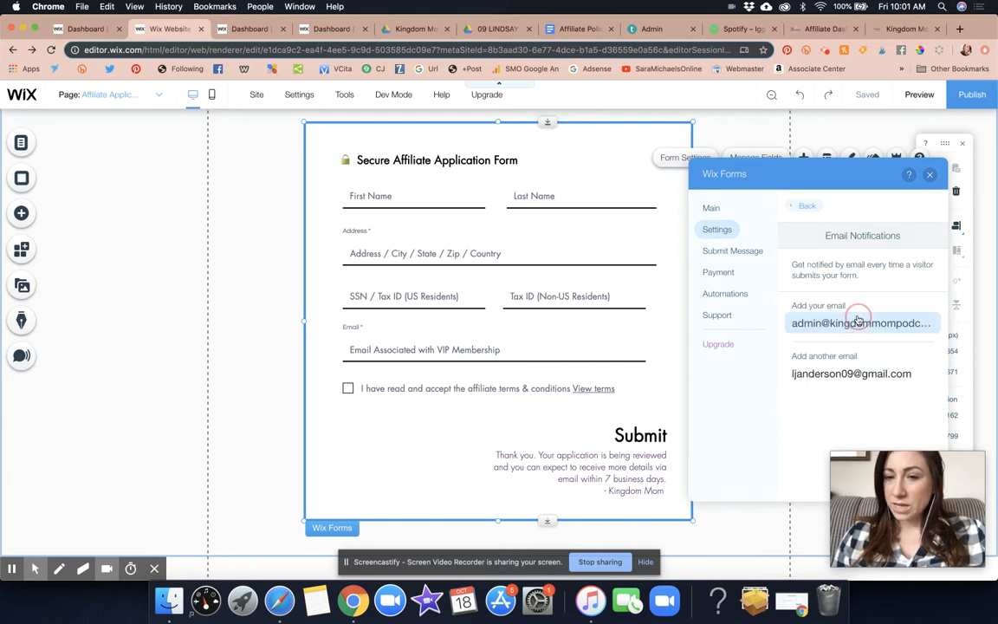
pyautogui.click(726, 232)
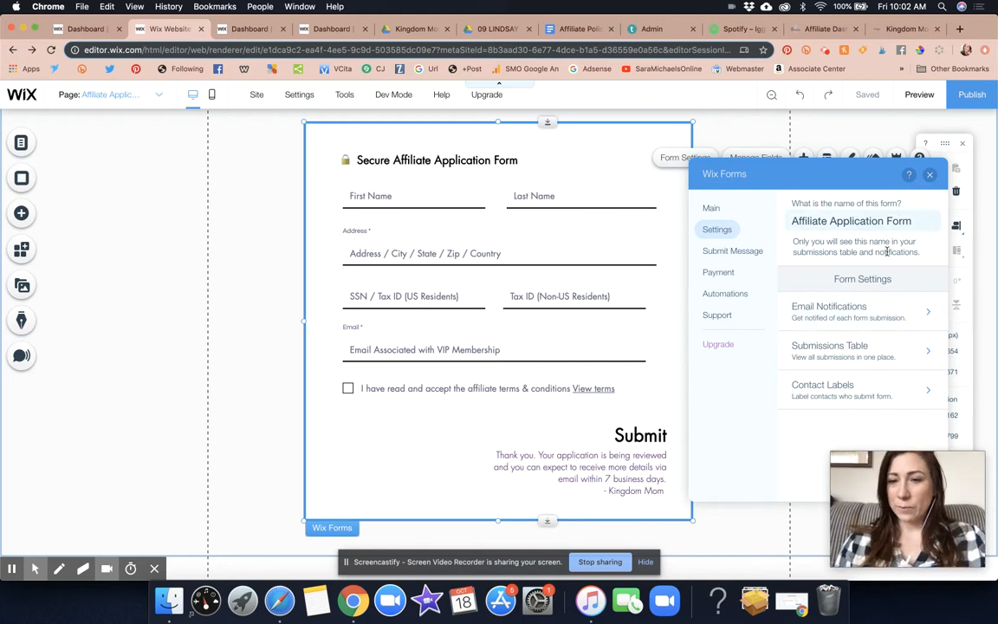
pyautogui.click(709, 209)
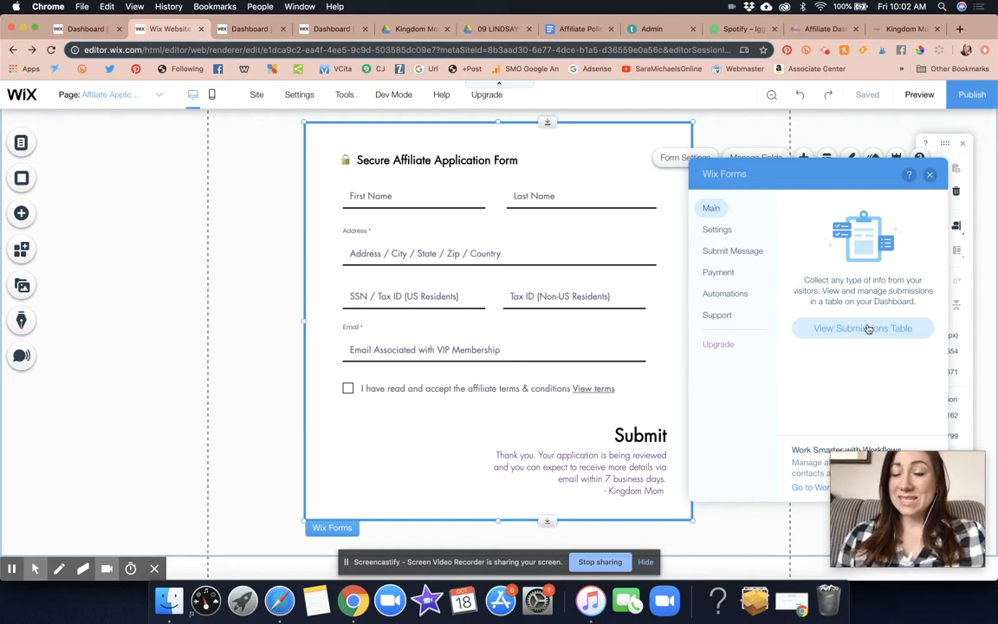
# Try linking form submissions to a page or lightbox and return the submit message to Show success message
pyautogui.click(750, 256)
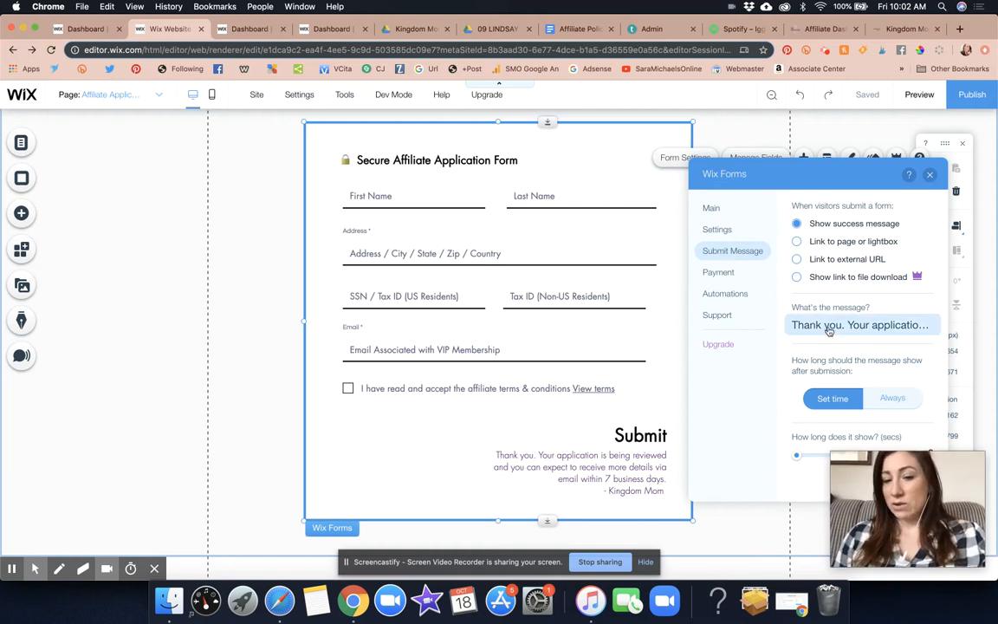
pyautogui.click(796, 242)
pyautogui.click(797, 224)
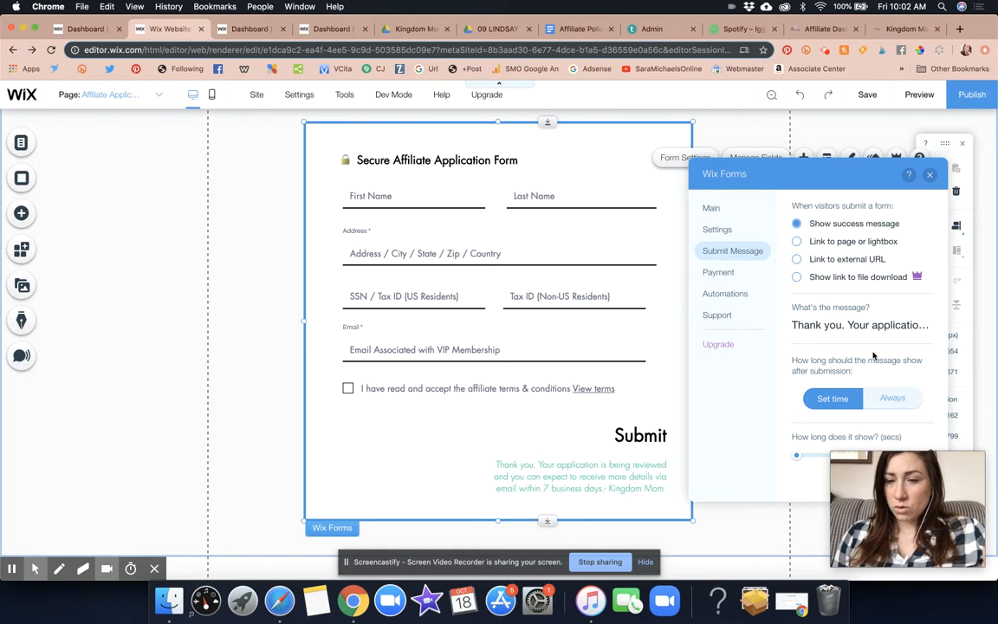
# Recolor the form's thank-you message text below the Submit button to purple #A647A3
pyautogui.click(619, 487)
pyautogui.click(620, 488)
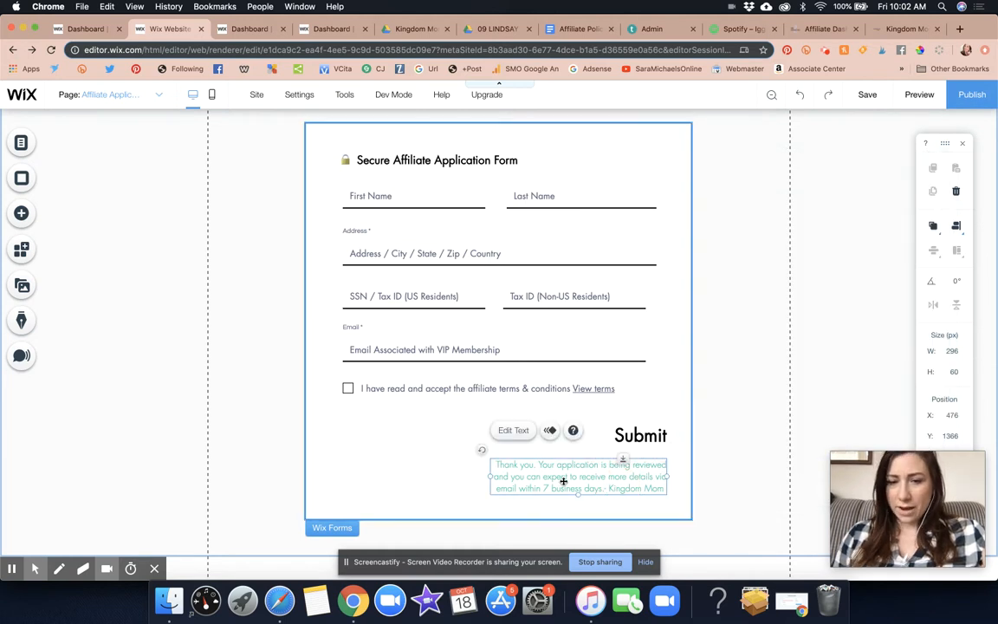
pyautogui.click(515, 431)
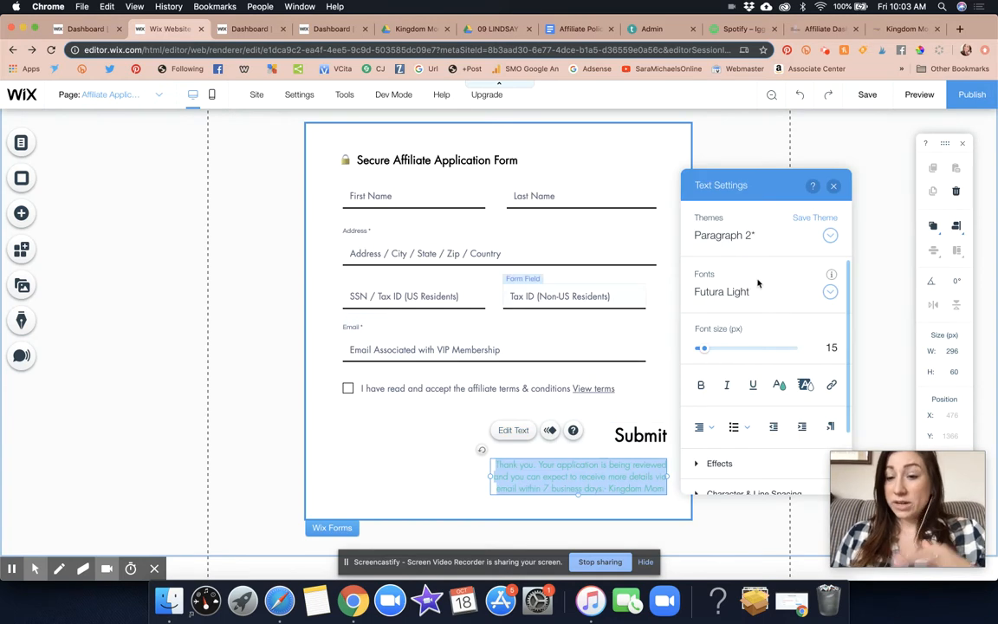
pyautogui.click(779, 384)
pyautogui.click(785, 303)
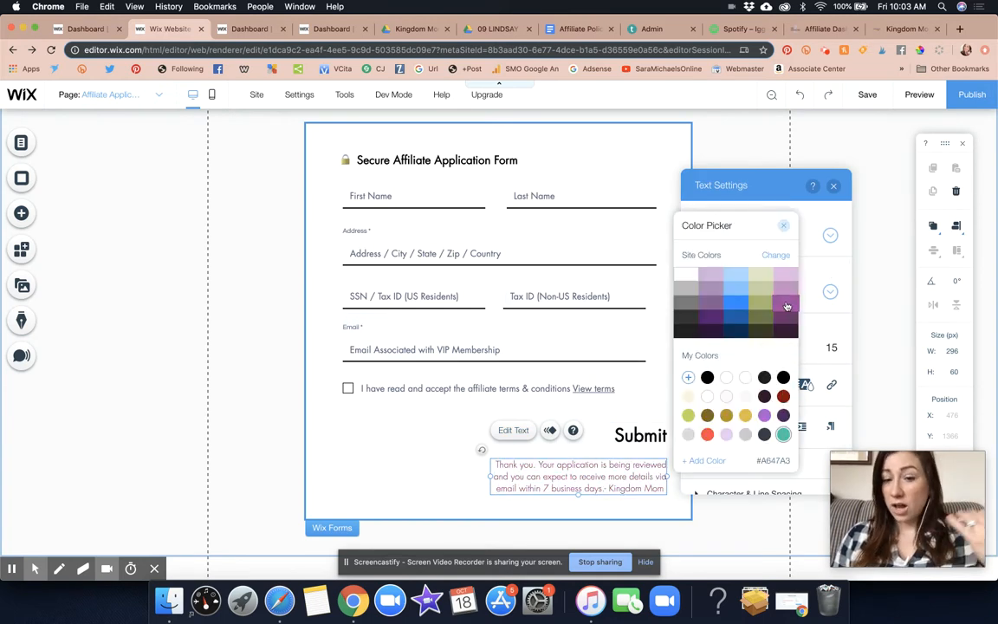
pyautogui.click(882, 274)
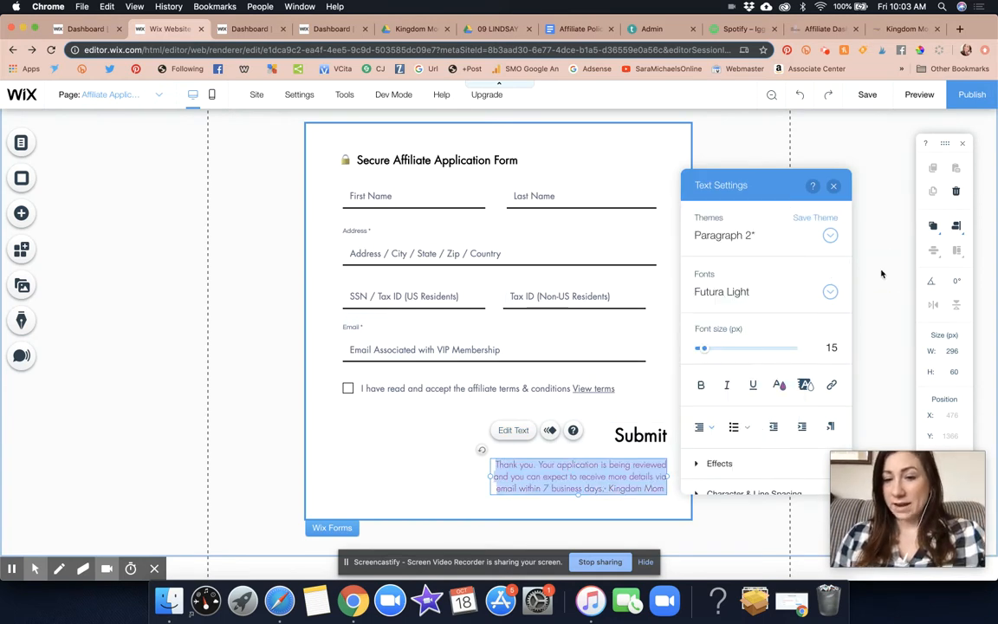
pyautogui.click(882, 271)
# Reopen the application form's settings and save the site changes without publishing them
pyautogui.click(622, 160)
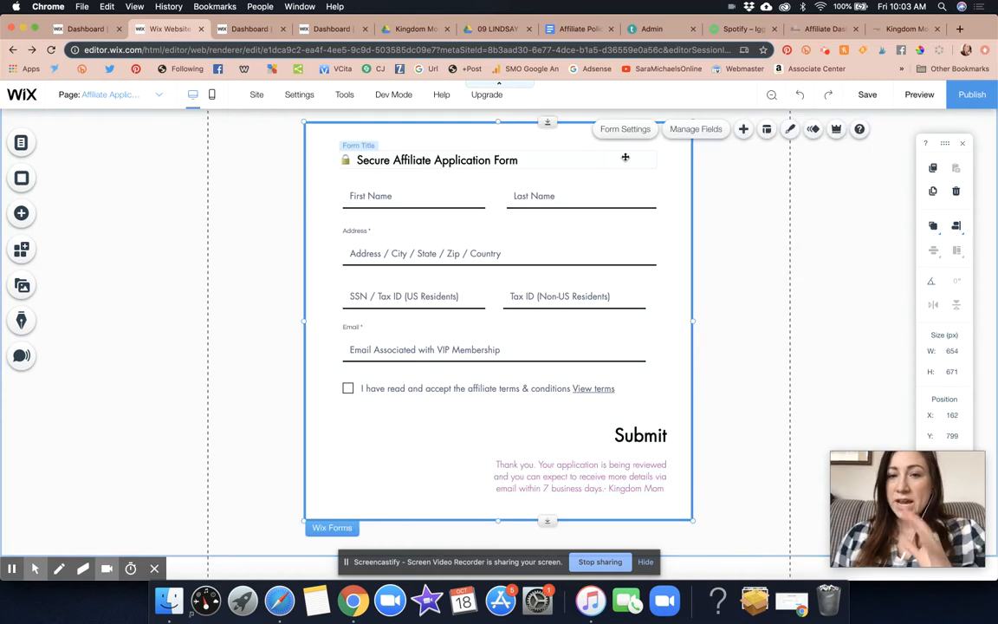
pyautogui.click(618, 131)
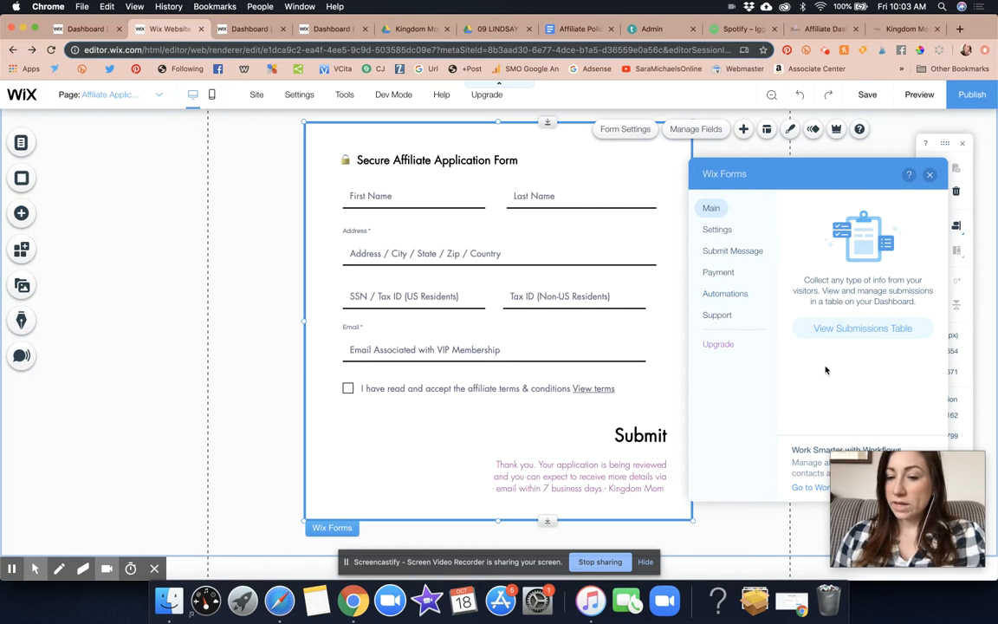
pyautogui.moveTo(909, 470); pyautogui.dragTo(153, 409)
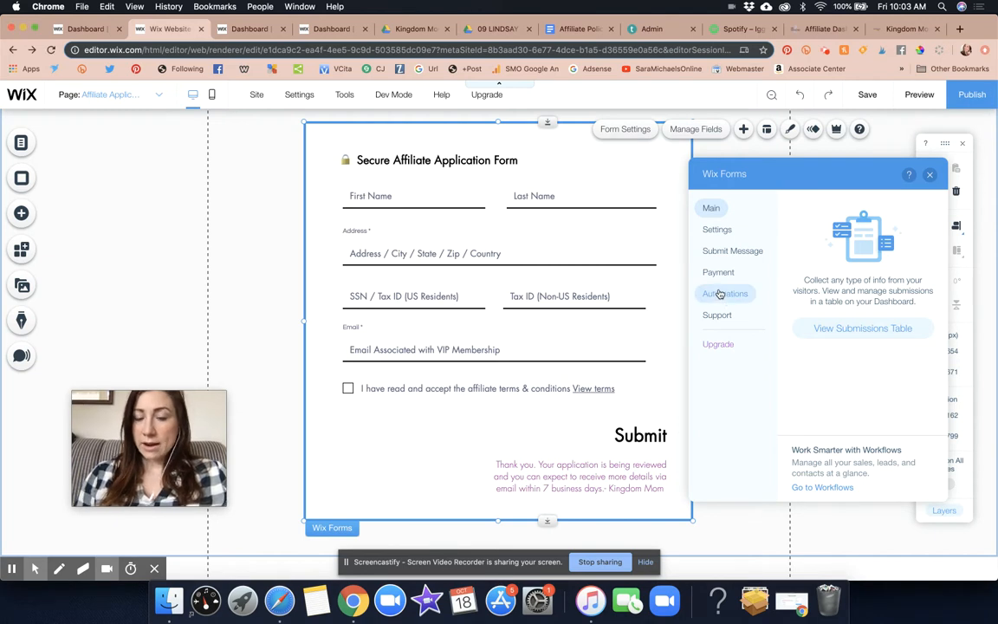
pyautogui.click(870, 97)
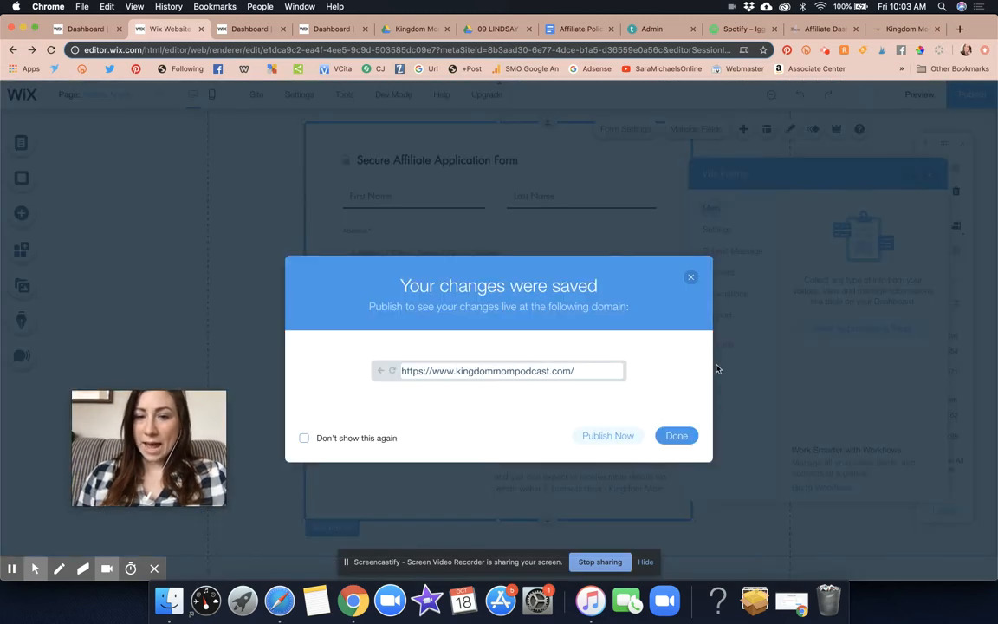
pyautogui.click(675, 434)
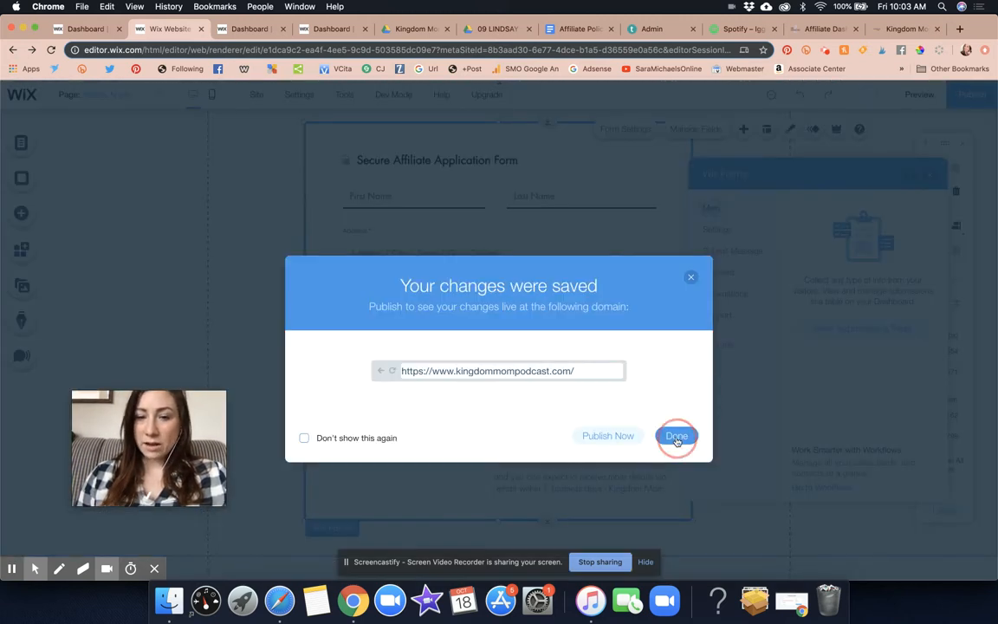
# Start the recommended Create a new task automation for the form, close the leftover dashboard tabs and bring up its setup page
pyautogui.click(720, 294)
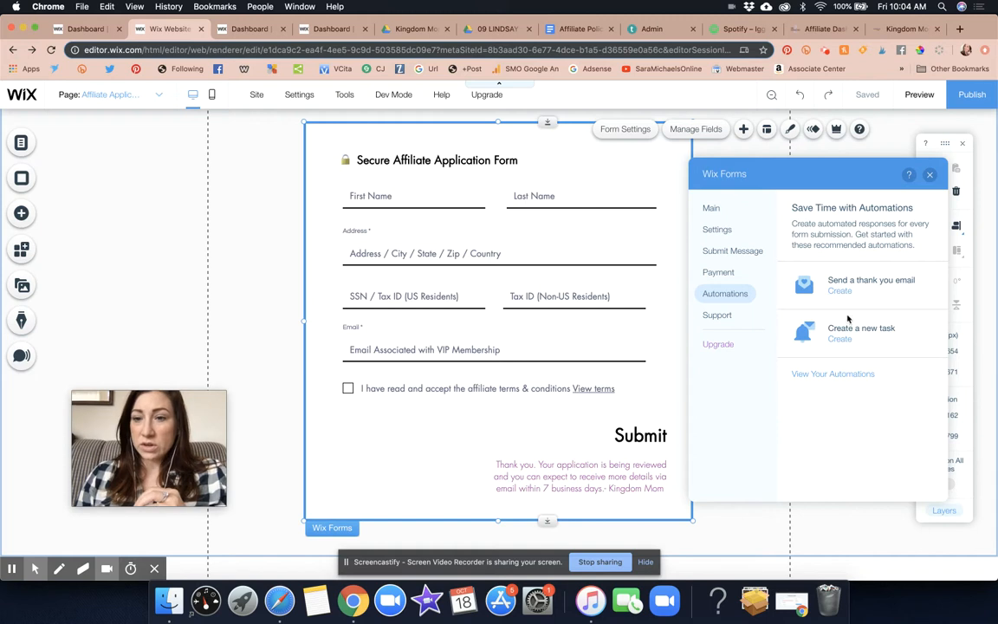
pyautogui.click(840, 340)
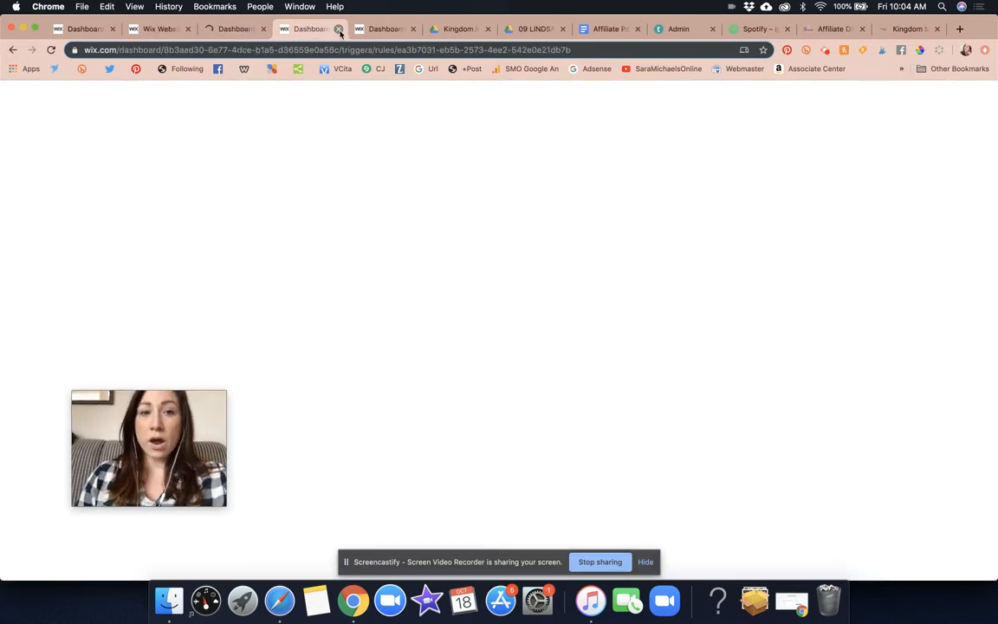
pyautogui.click(338, 28)
pyautogui.click(597, 207)
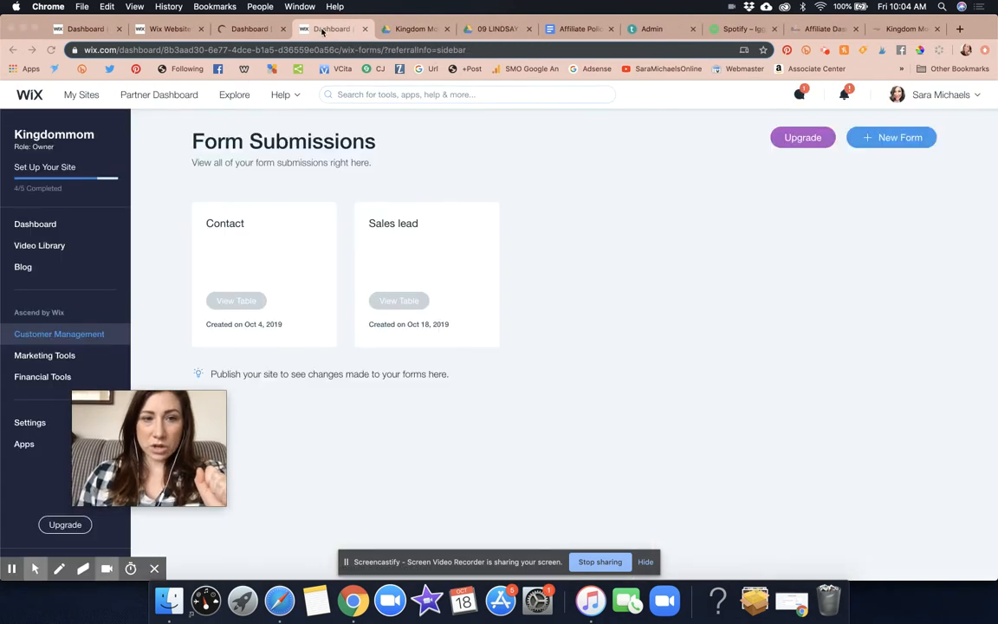
pyautogui.click(365, 30)
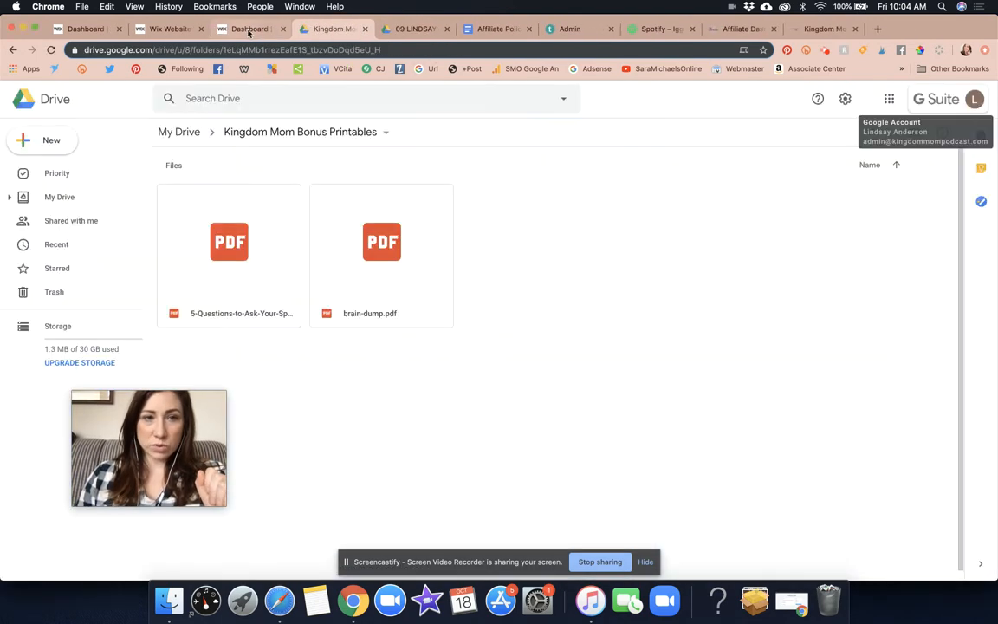
pyautogui.click(241, 29)
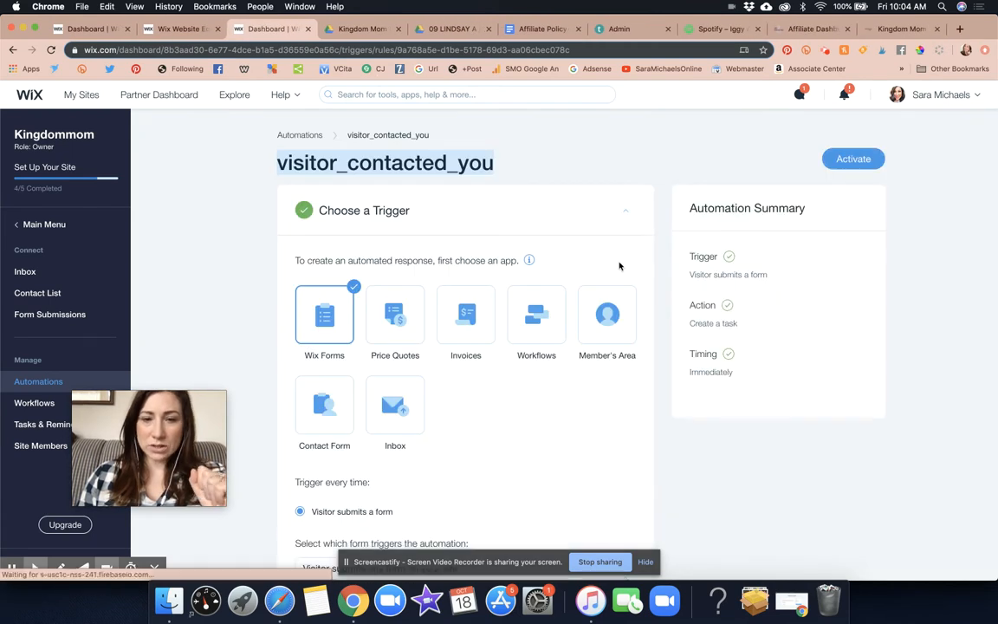
# Set the automation to trigger when a visitor submits a specific form, choosing Affiliate Application Form as the form name
pyautogui.scroll(-1, 620, 264)
pyautogui.scroll(1, 619, 264)
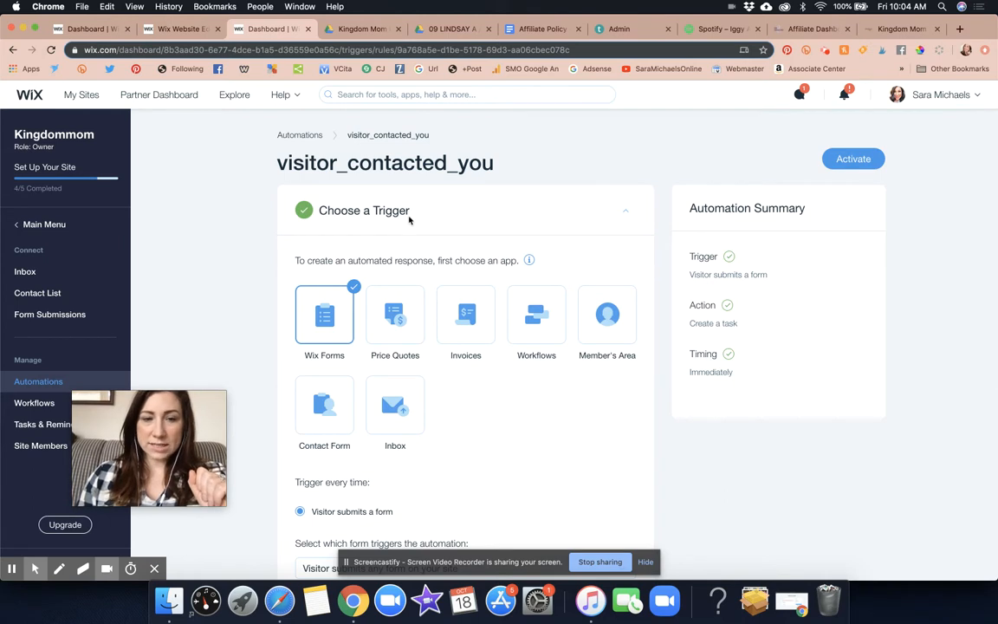
pyautogui.scroll(-2, 428, 220)
pyautogui.scroll(-1, 428, 220)
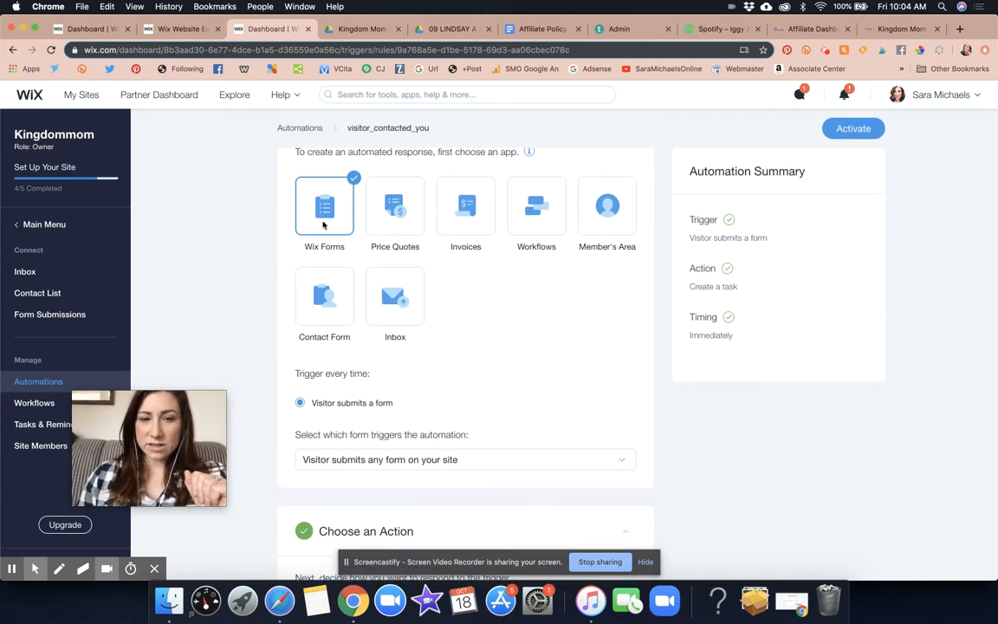
pyautogui.scroll(-3, 521, 428)
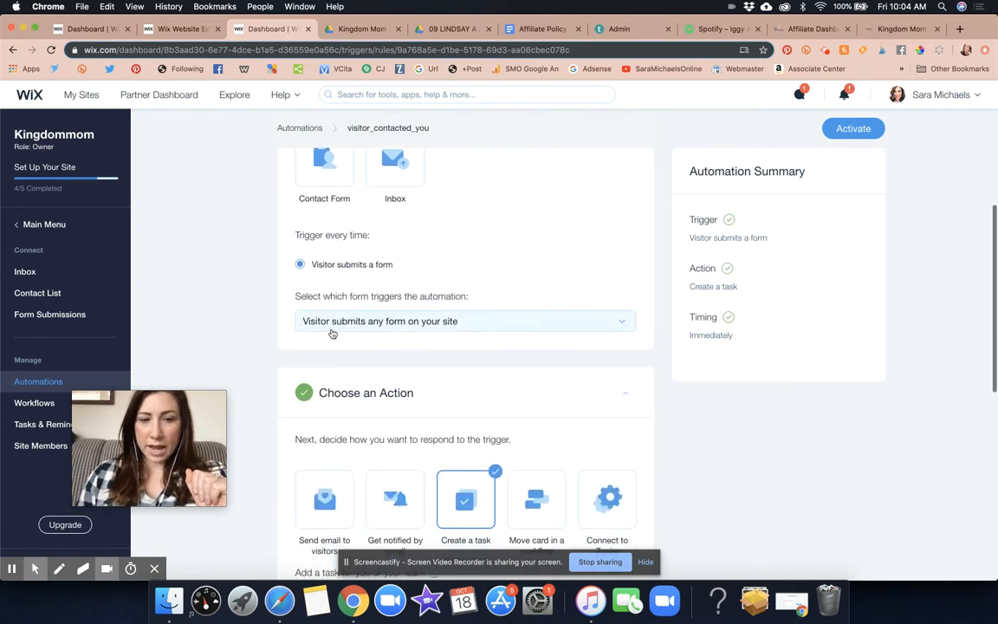
pyautogui.moveTo(295, 296); pyautogui.dragTo(475, 295)
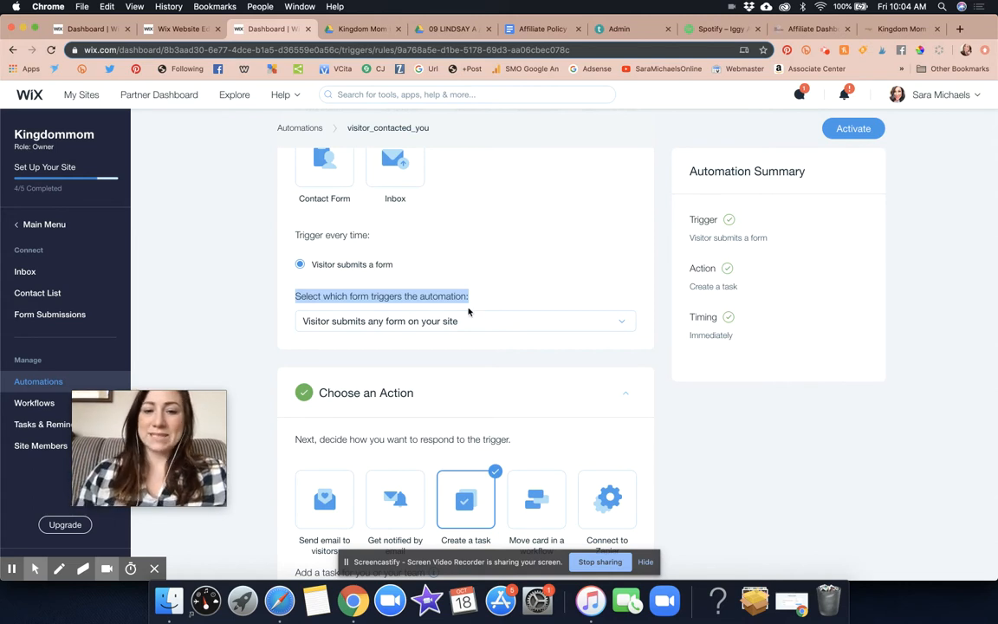
pyautogui.click(466, 321)
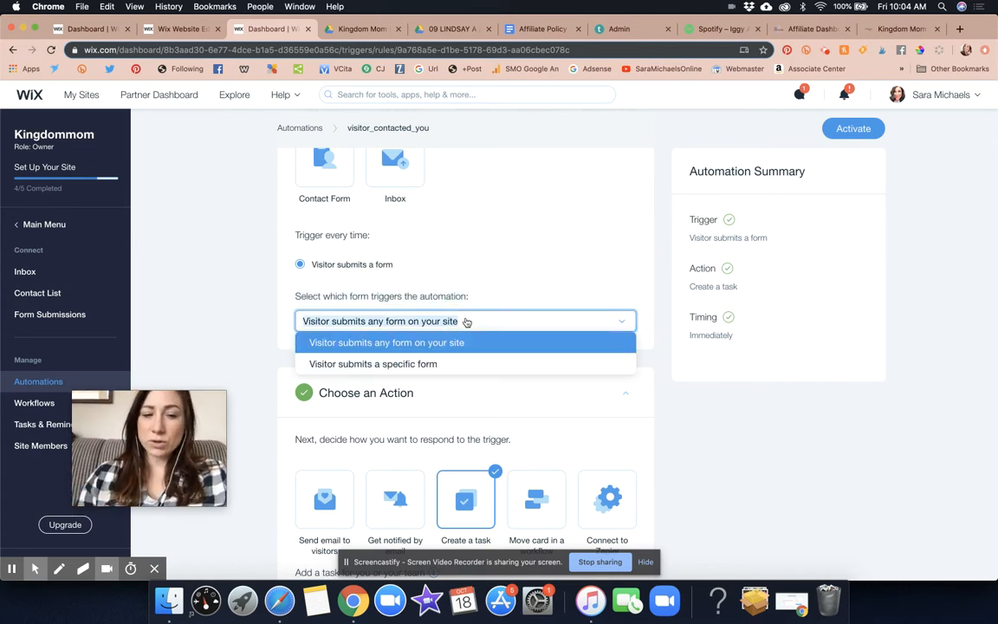
pyautogui.click(424, 364)
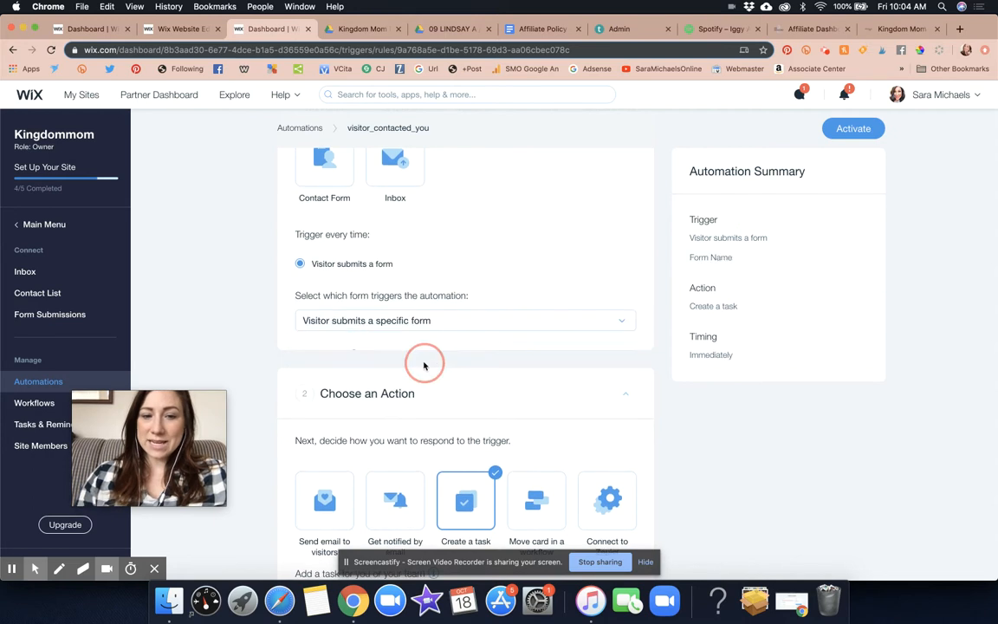
pyautogui.click(400, 381)
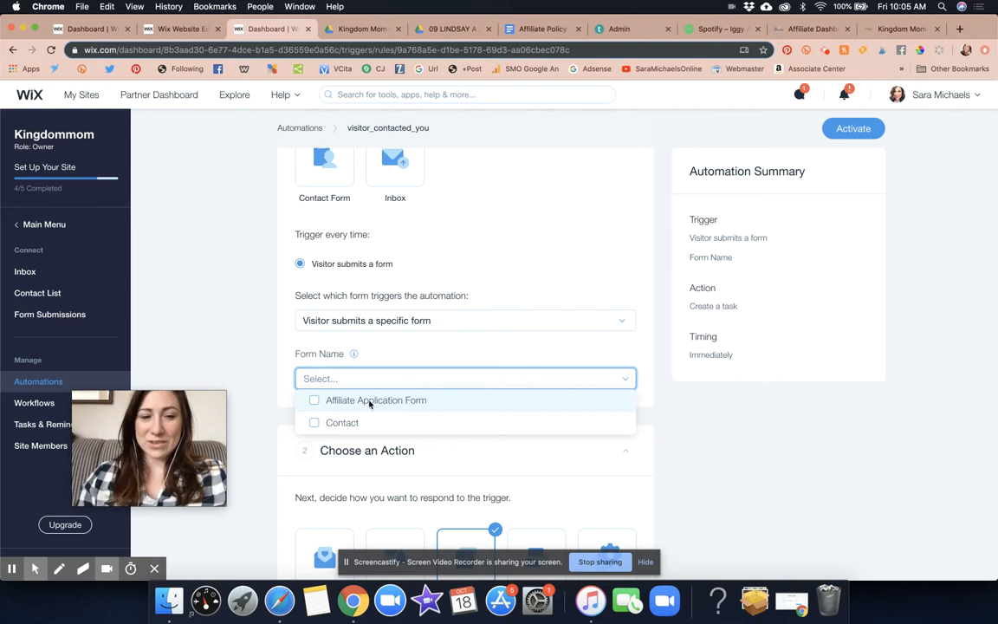
pyautogui.click(370, 401)
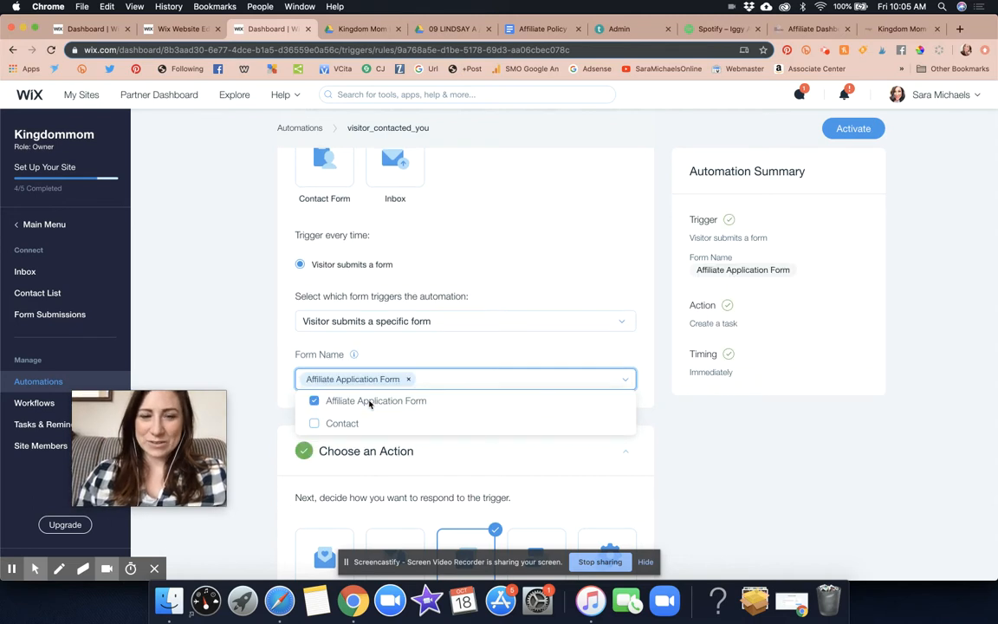
pyautogui.click(466, 354)
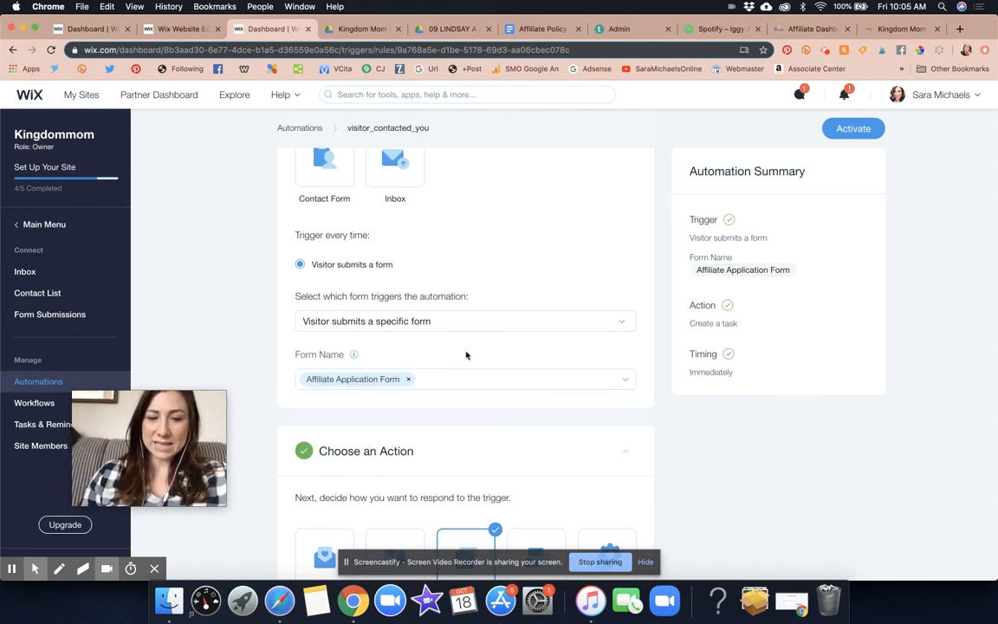
# Change the automation's action to Get notified by email and check the address that receives the notification
pyautogui.scroll(-3, 465, 355)
pyautogui.scroll(-3, 465, 355)
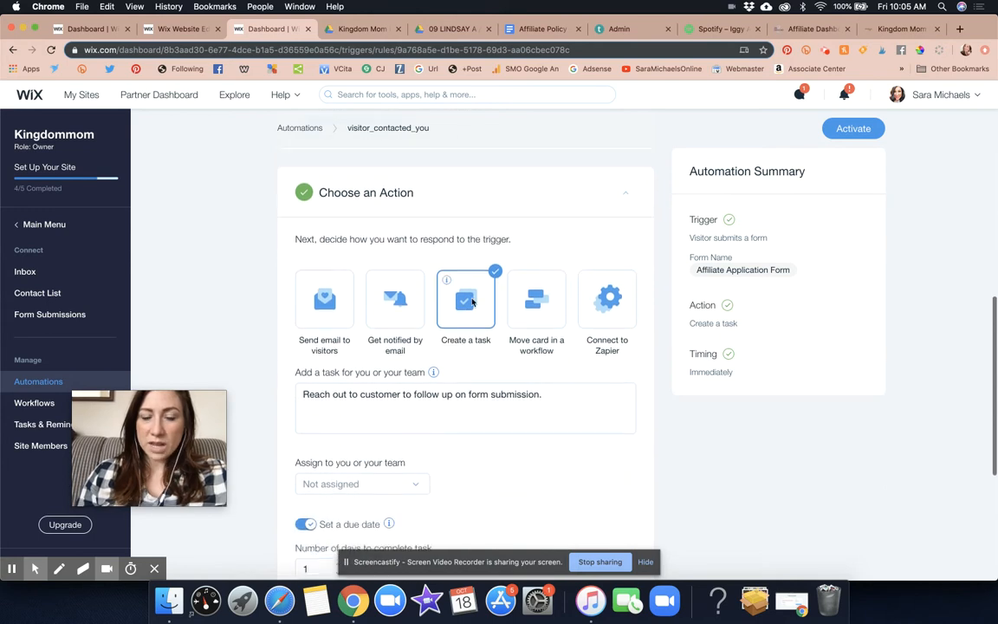
pyautogui.click(395, 299)
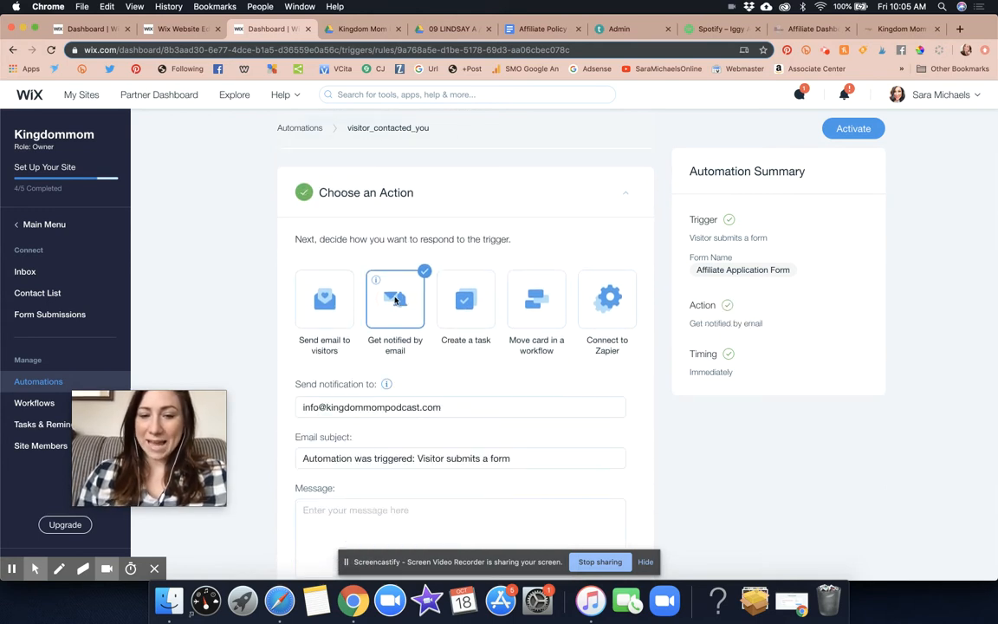
pyautogui.scroll(-1, 480, 390)
pyautogui.scroll(-5, 480, 389)
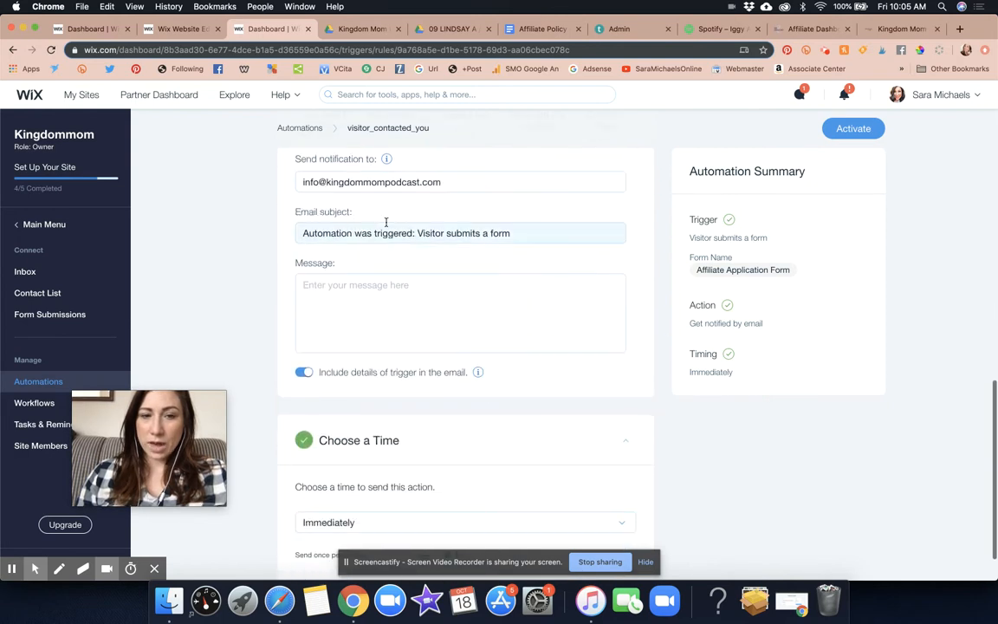
pyautogui.click(374, 182)
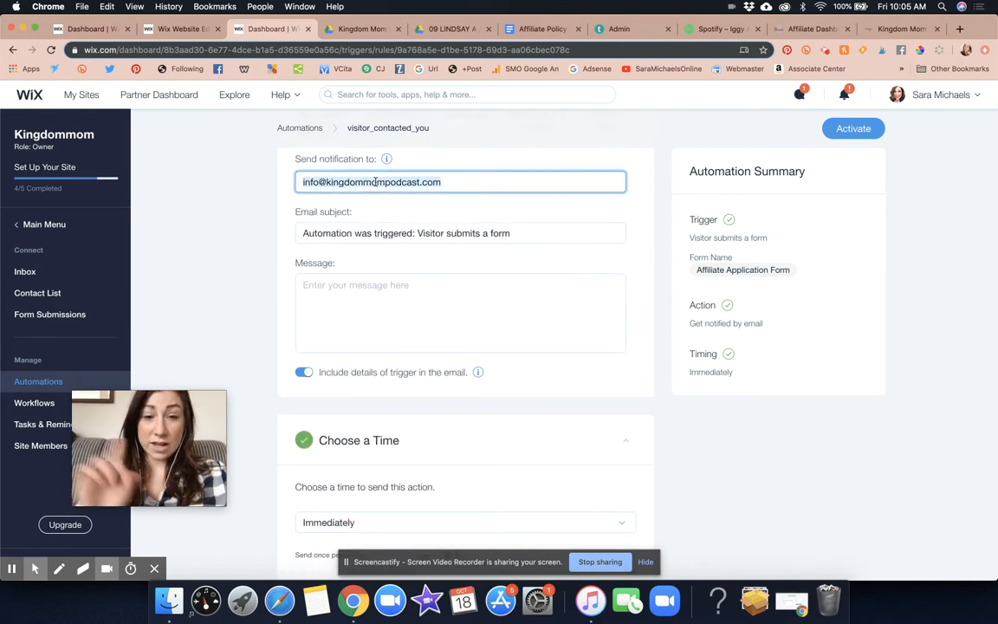
pyautogui.click(468, 207)
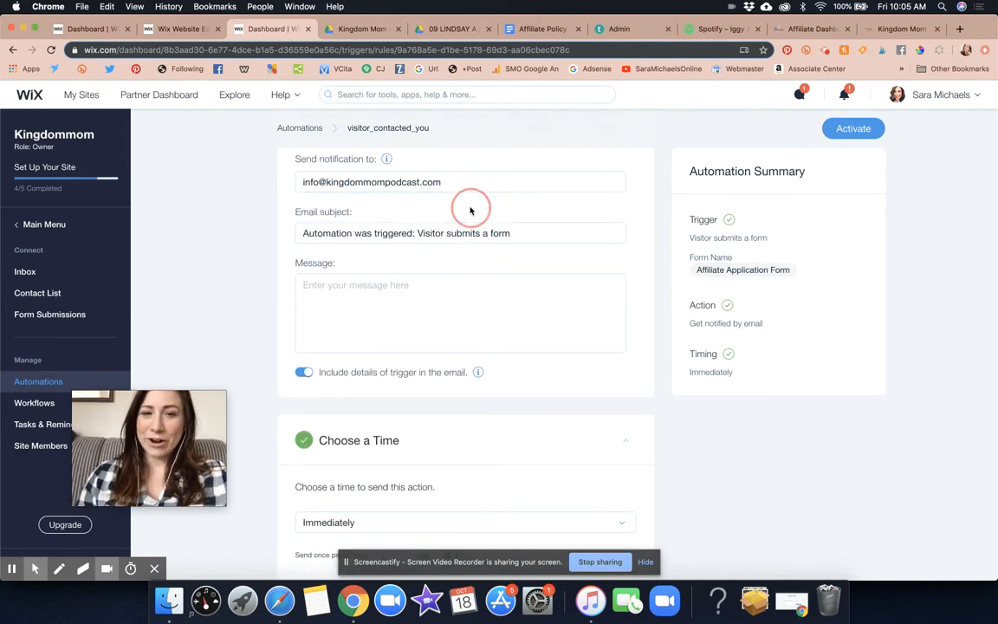
pyautogui.tripleClick(299, 180)
pyautogui.moveTo(301, 180); pyautogui.dragTo(484, 181)
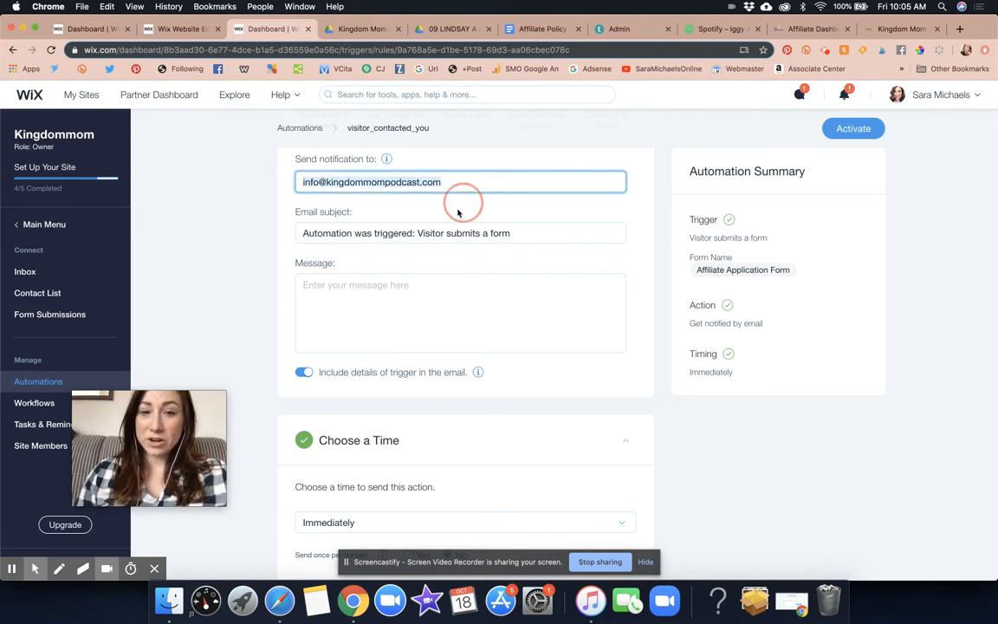
pyautogui.click(460, 216)
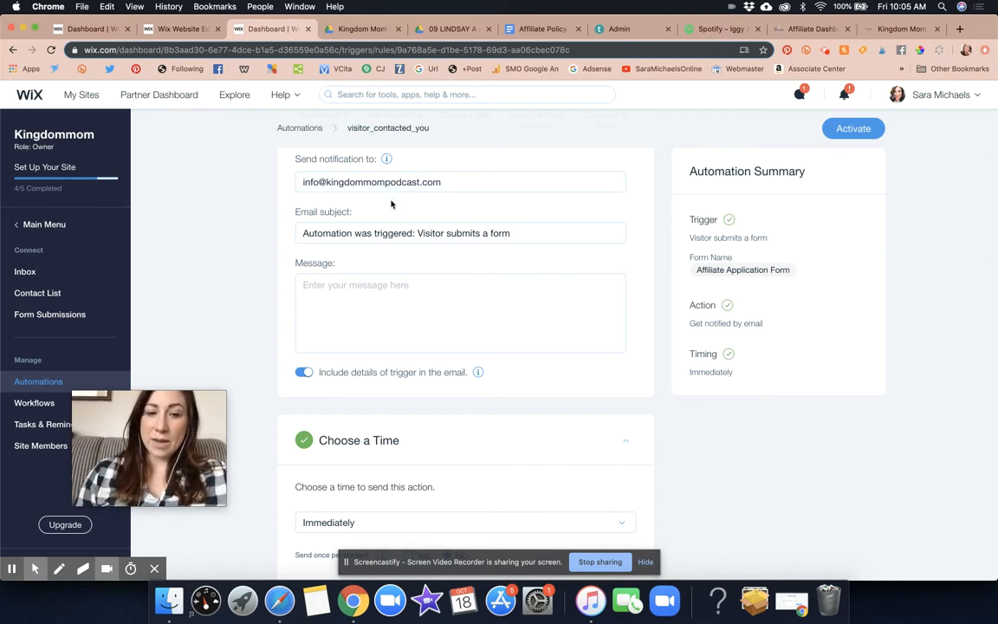
# Replace the notification's email subject with "AFFILIATE APPLICATION RECEIVED"
pyautogui.tripleClick(356, 229)
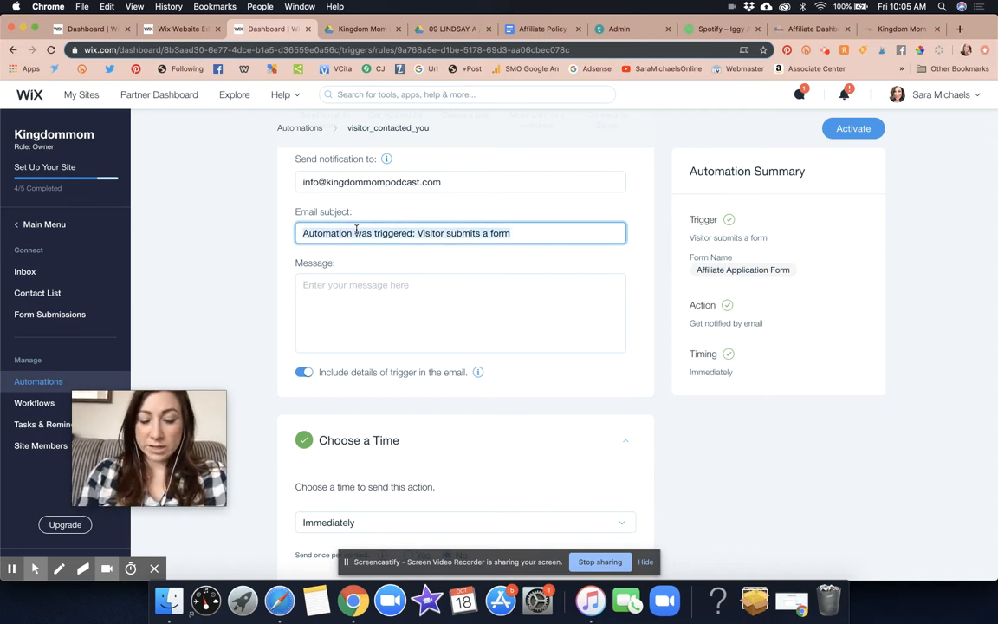
pyautogui.write('AFFILIATE APPLICATION')
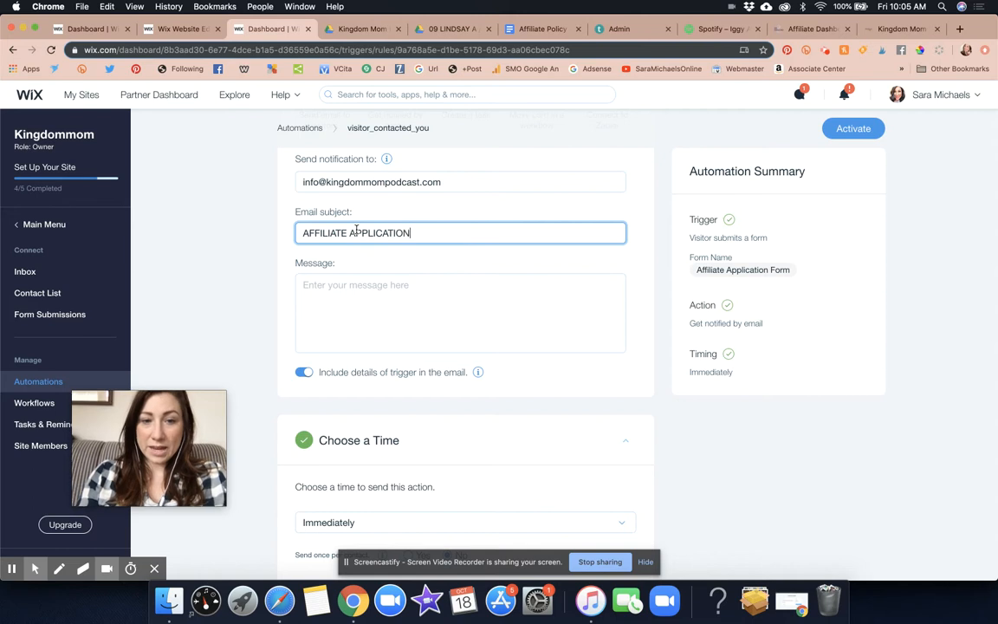
pyautogui.write(' RECEIVED')
# Write the notification message "TASK: Review application and add qualified applicant to the affiliate program manually on the Teachable dashboard."
pyautogui.click(396, 317)
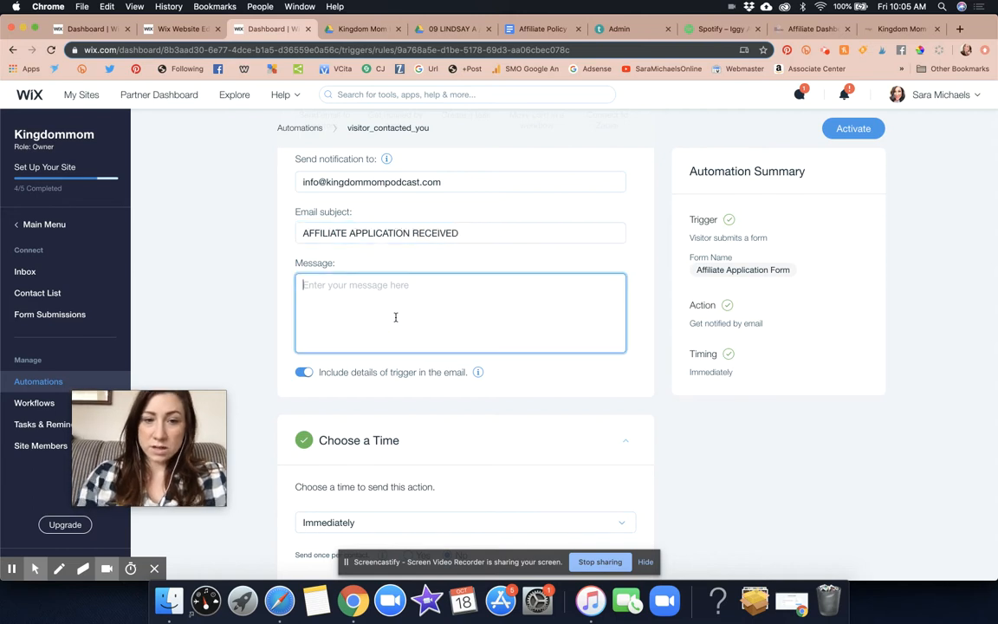
pyautogui.write('TASK: ')
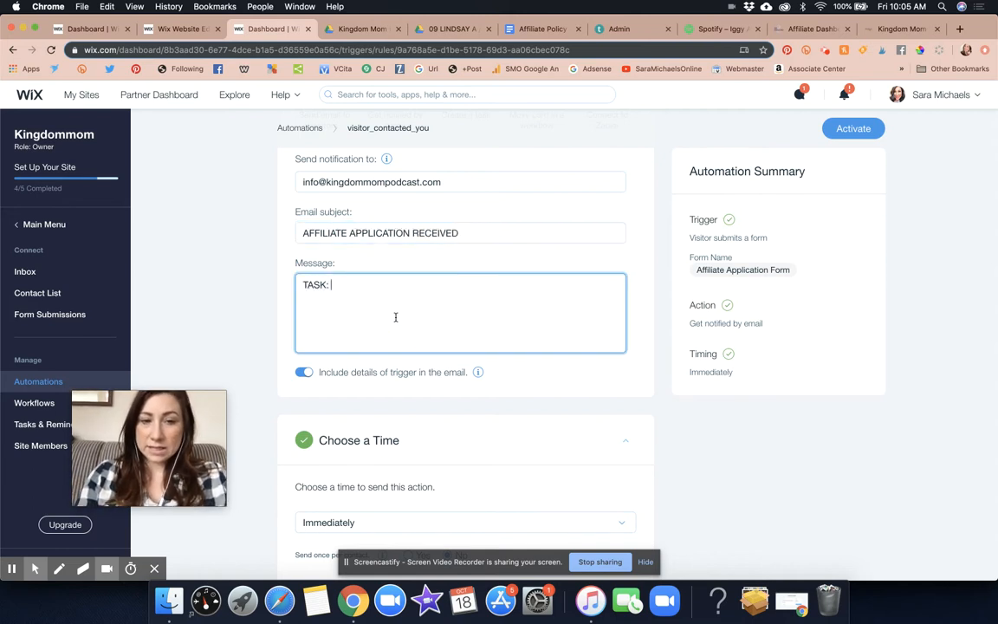
pyautogui.write('Review applica')
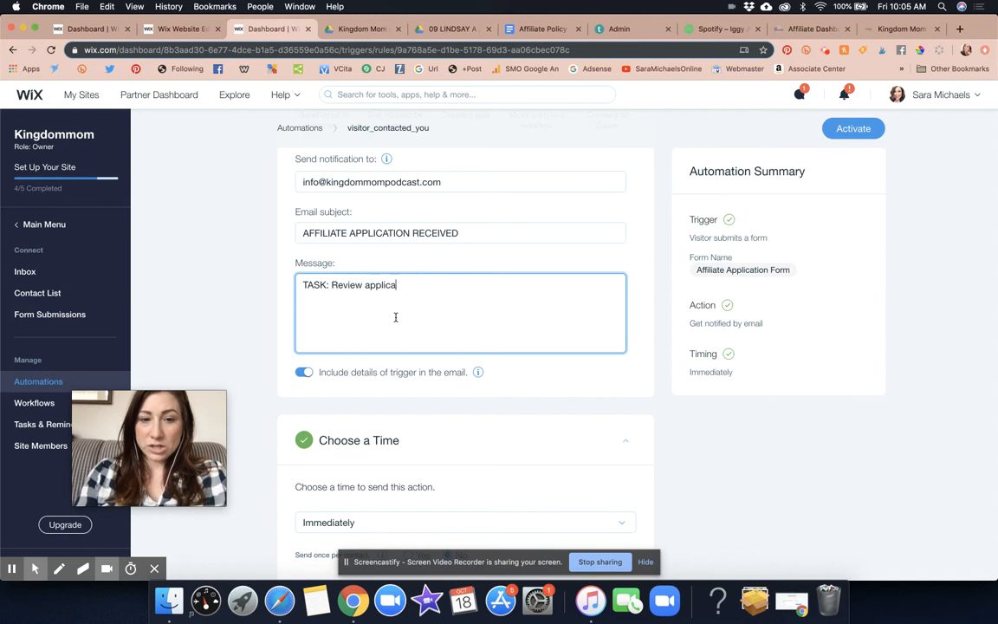
pyautogui.write('tion and add q')
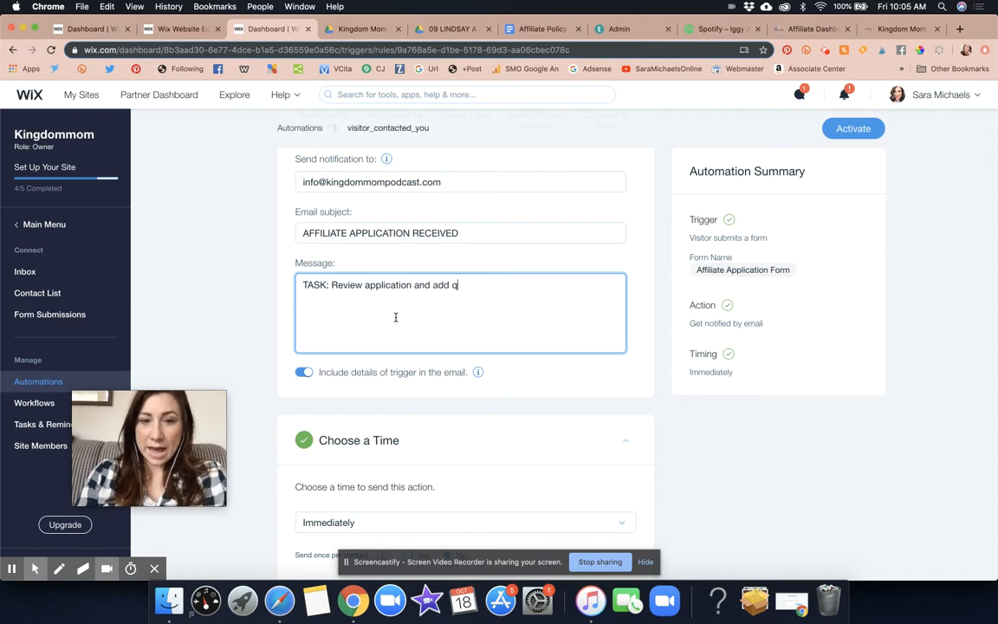
pyautogui.write('ualified applican')
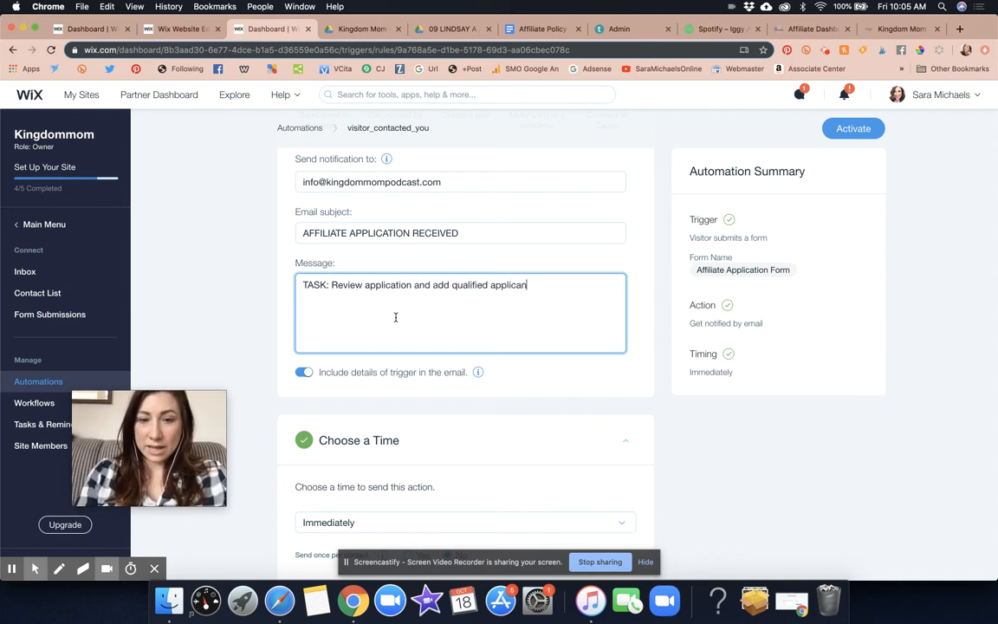
pyautogui.write('t to the affiliat')
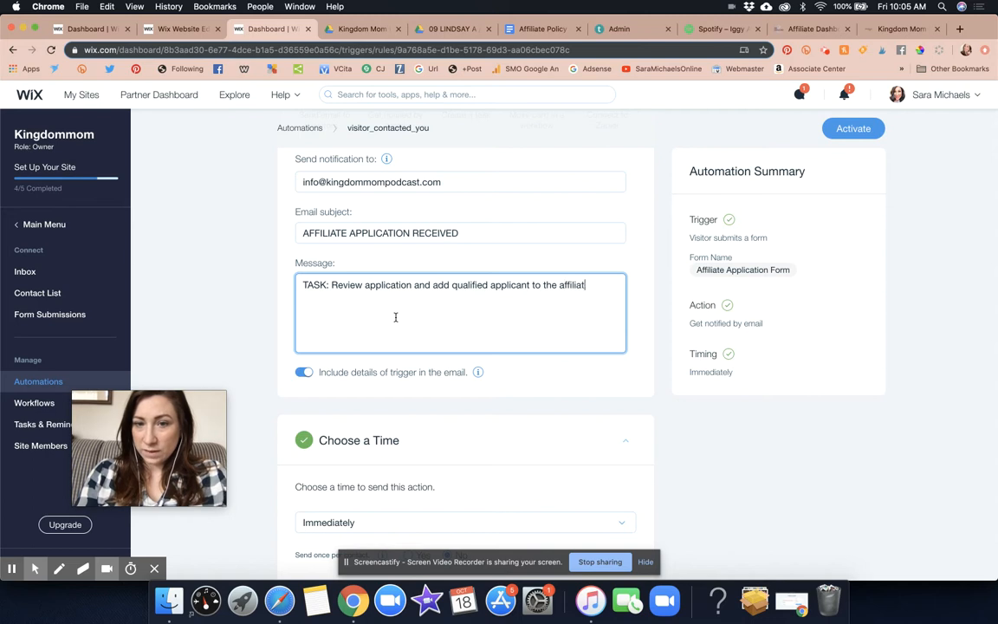
pyautogui.write('e program manually ')
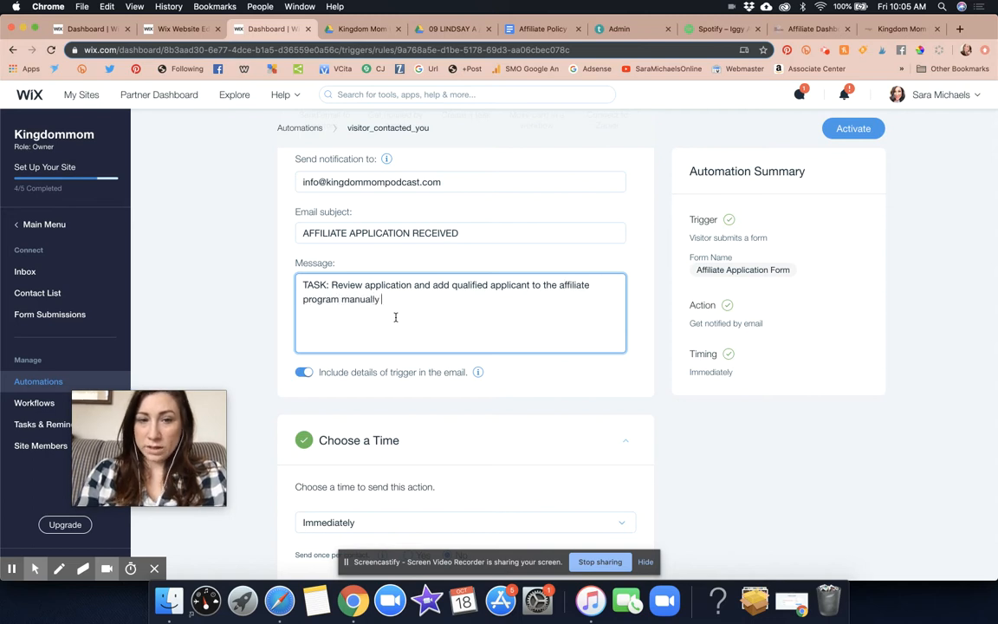
pyautogui.write('on the Teachable d')
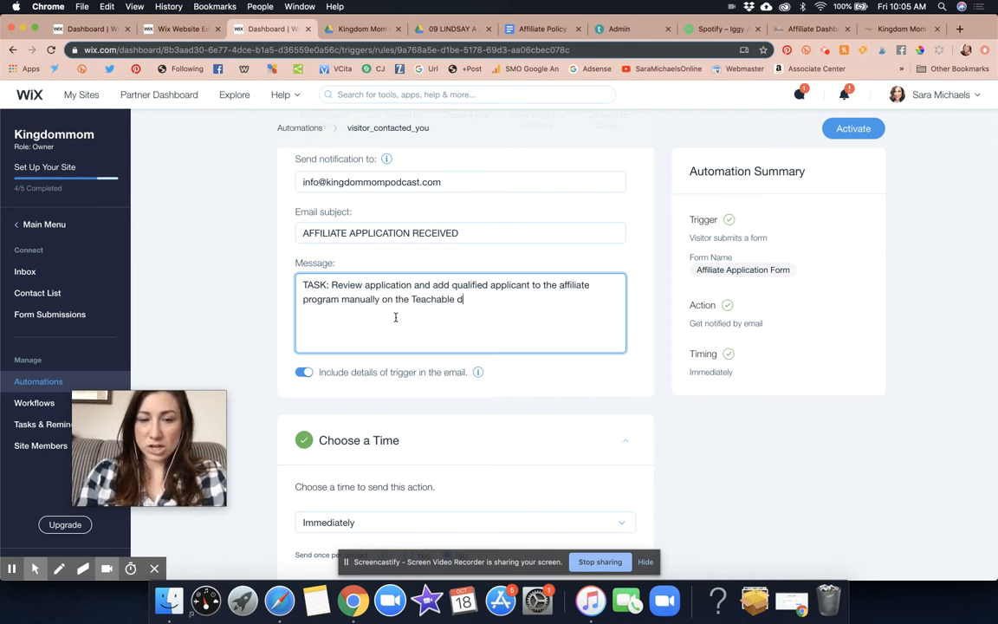
pyautogui.write('ashboard.')
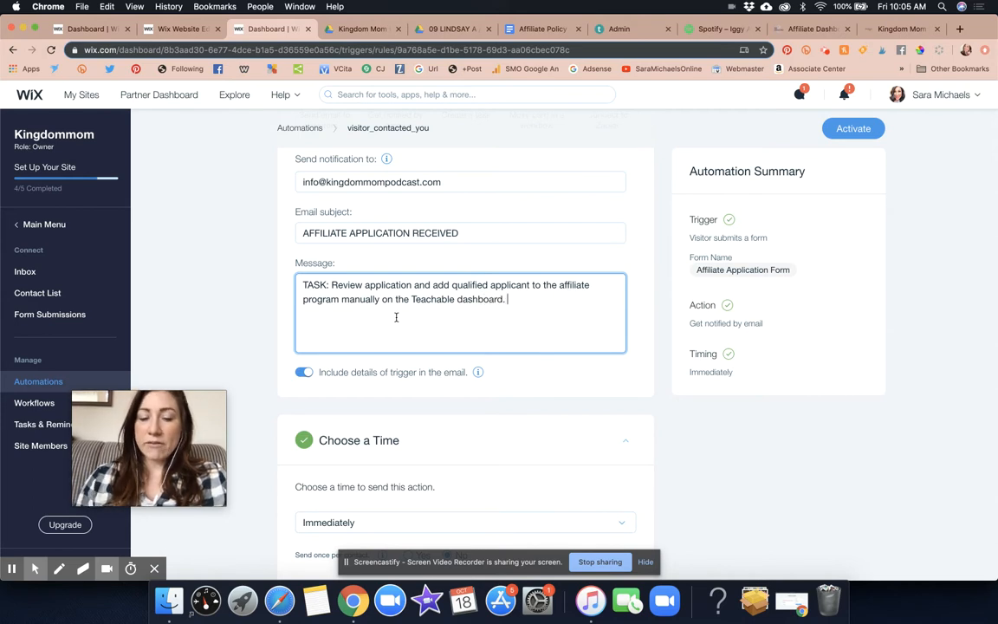
pyautogui.click(557, 378)
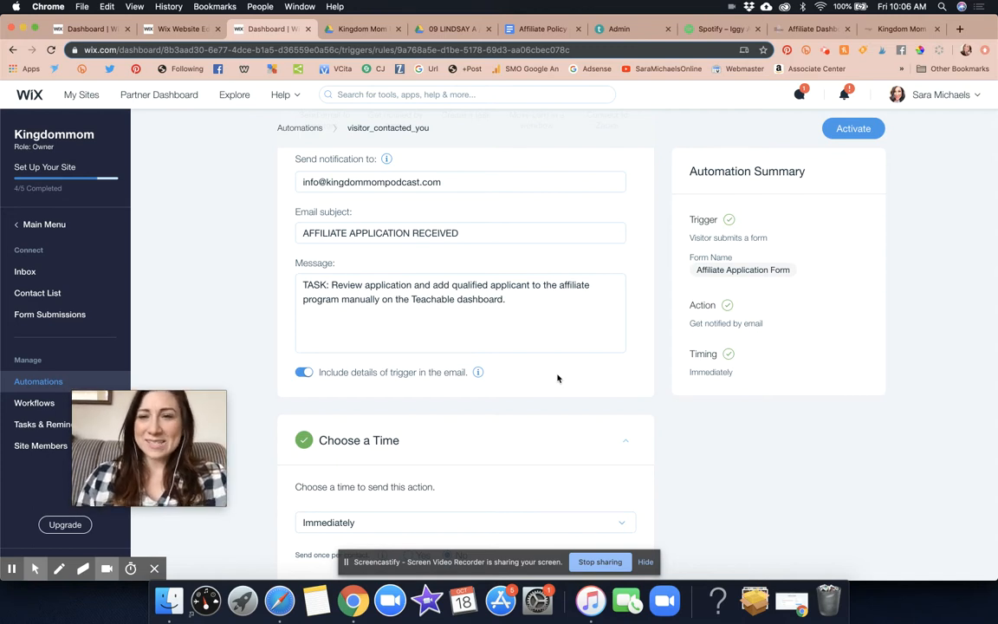
# Try a custom send time and once-per-contact sending, returning the timing to Immediately and Send once per contact to No
pyautogui.scroll(-2, 557, 378)
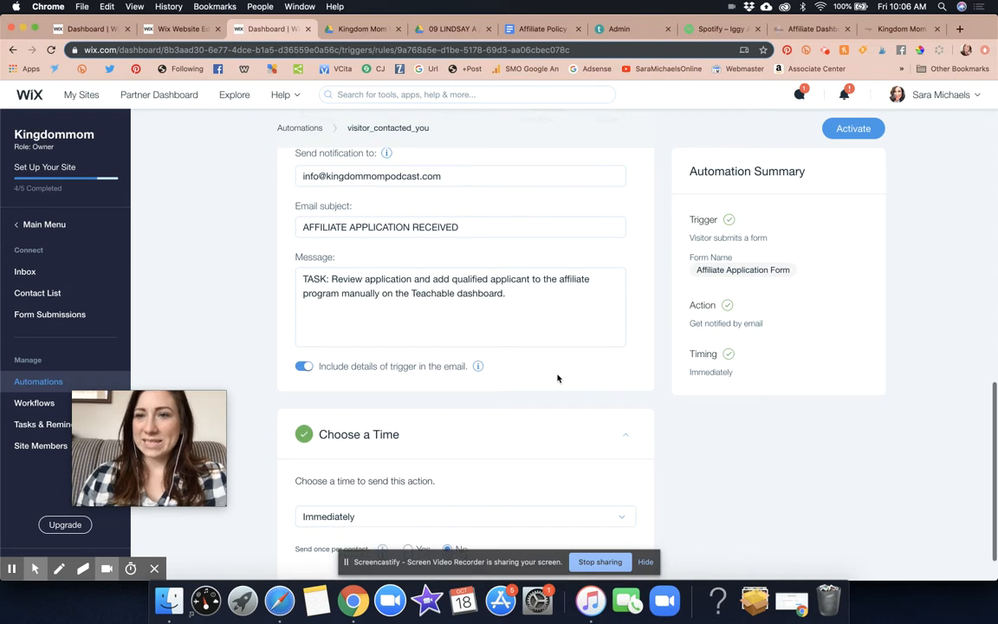
pyautogui.scroll(-3, 594, 358)
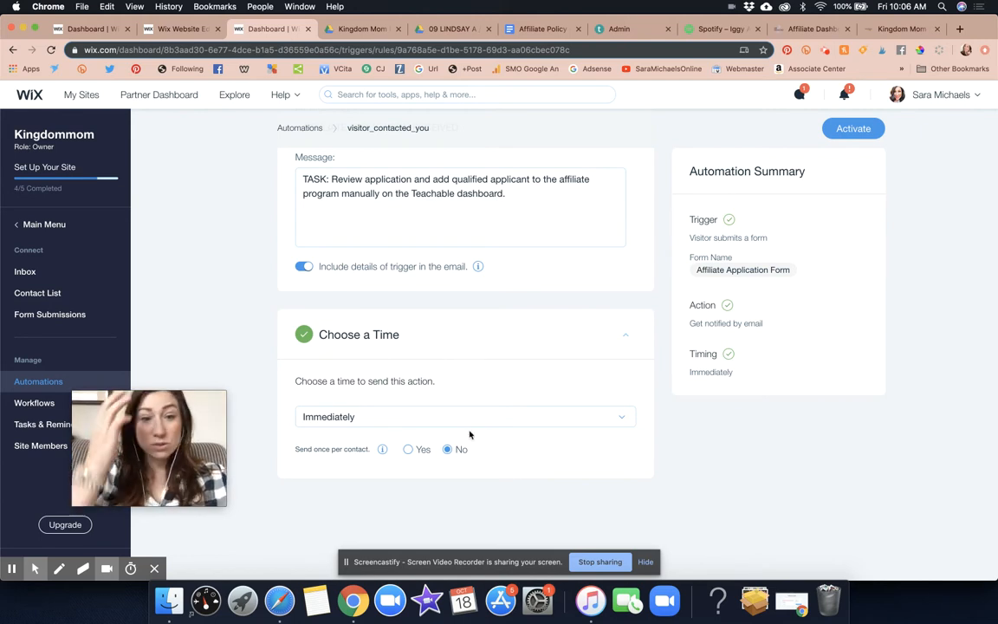
pyautogui.click(437, 417)
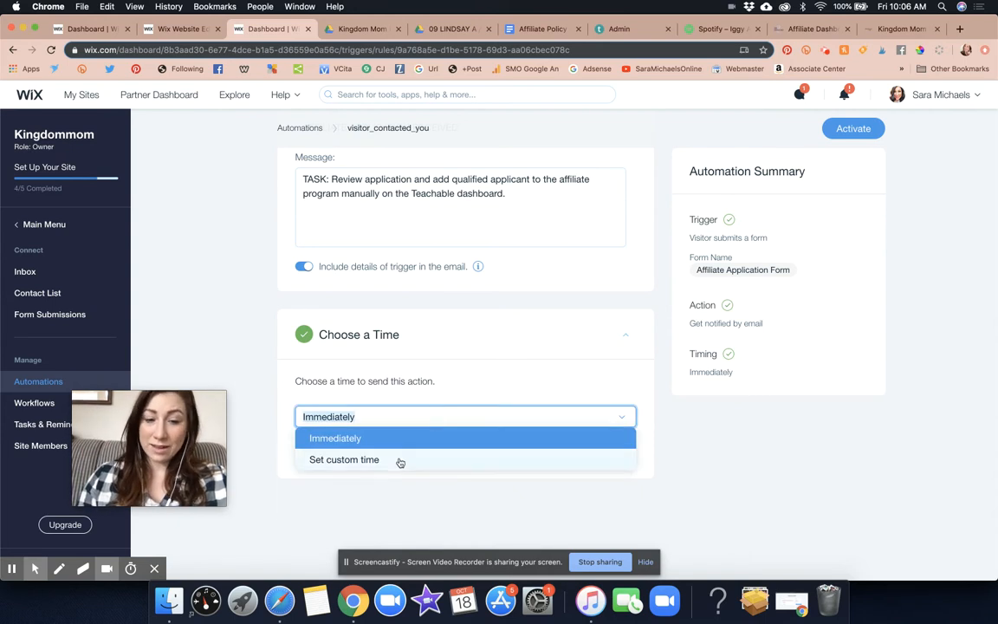
pyautogui.click(399, 459)
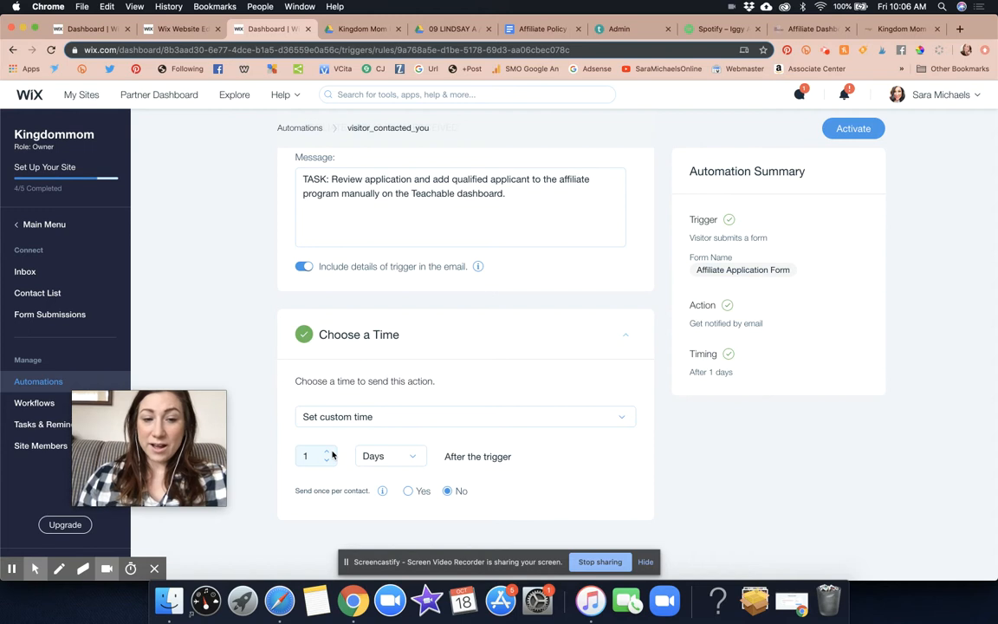
pyautogui.click(346, 417)
pyautogui.click(351, 436)
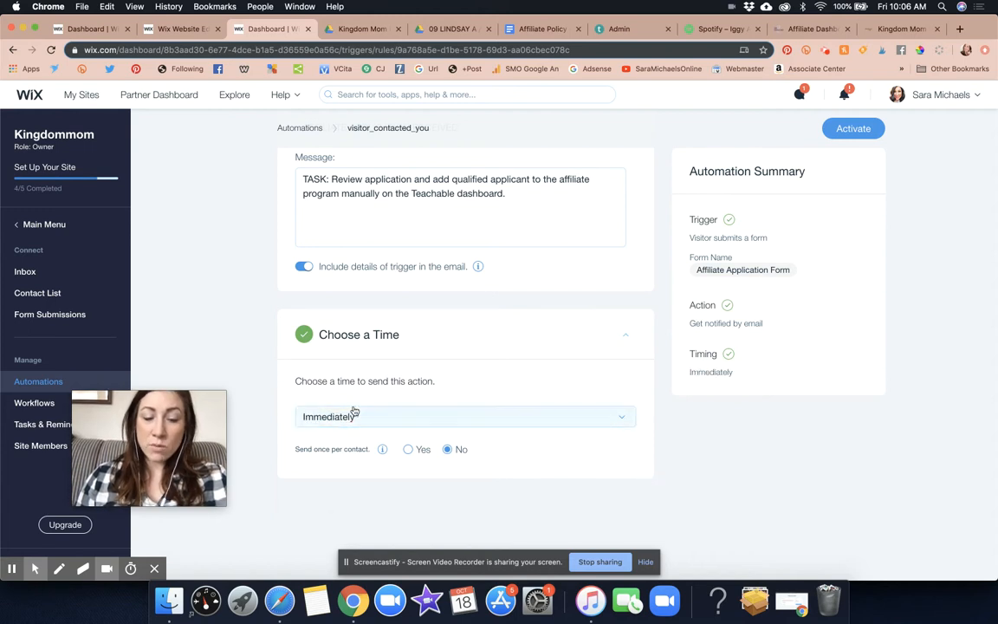
pyautogui.click(407, 449)
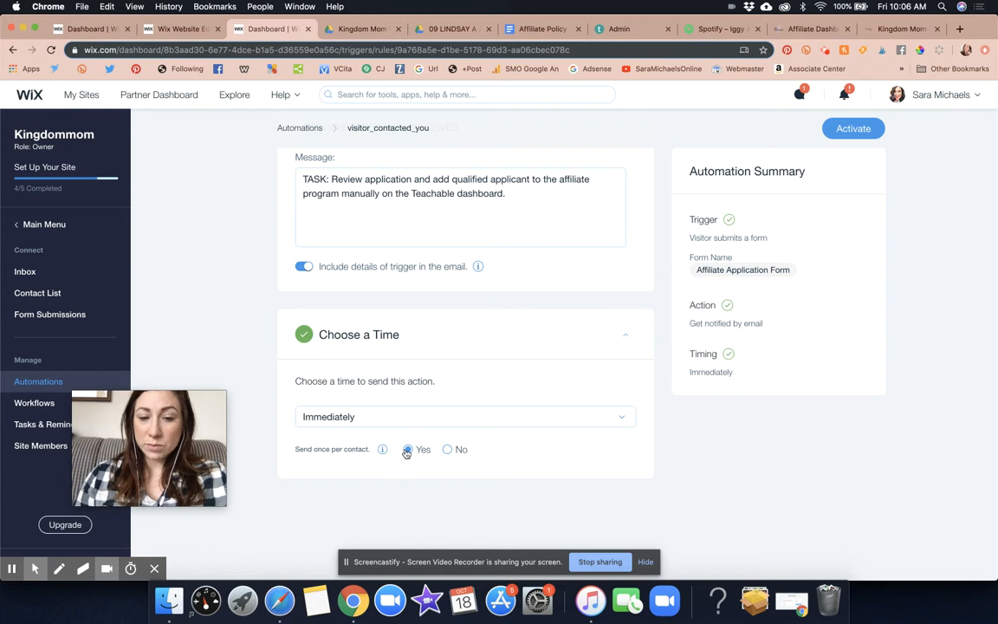
pyautogui.click(447, 450)
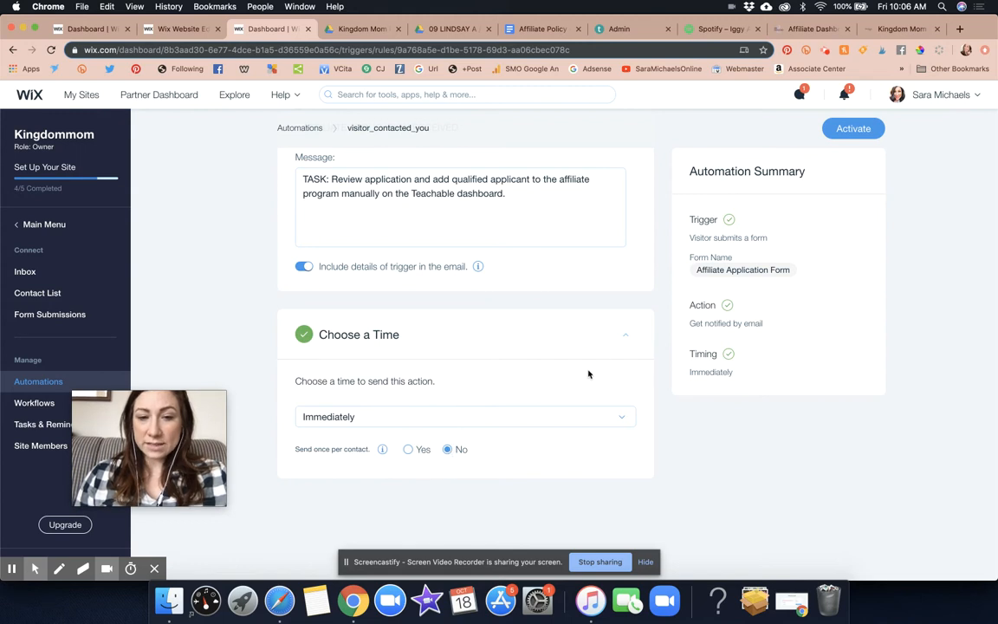
# Review the automation's trigger, email notification and timing settings
pyautogui.click(626, 337)
pyautogui.click(625, 454)
pyautogui.scroll(-3, 550, 424)
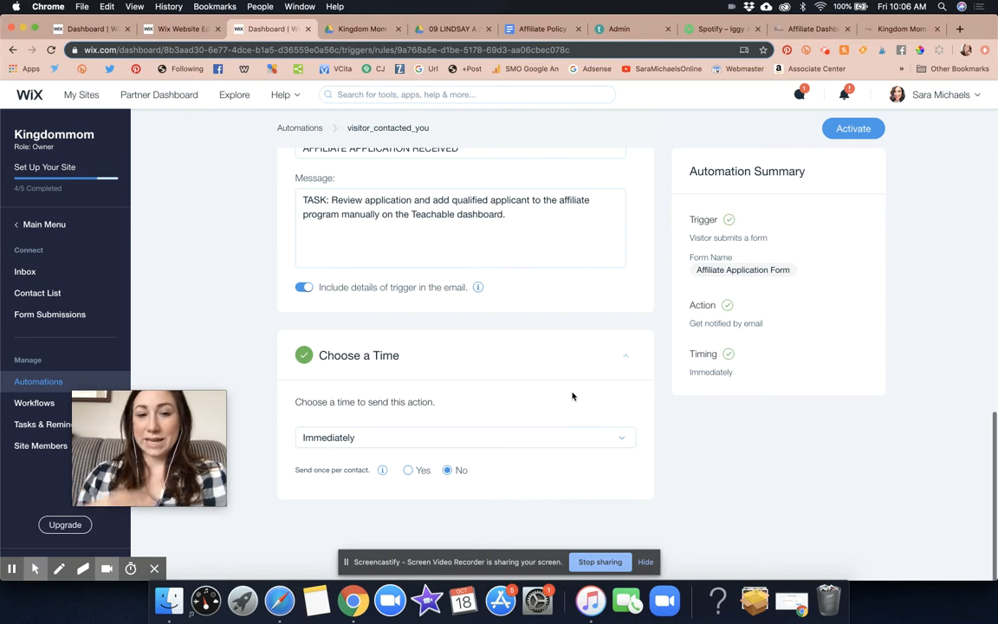
pyautogui.scroll(10, 667, 206)
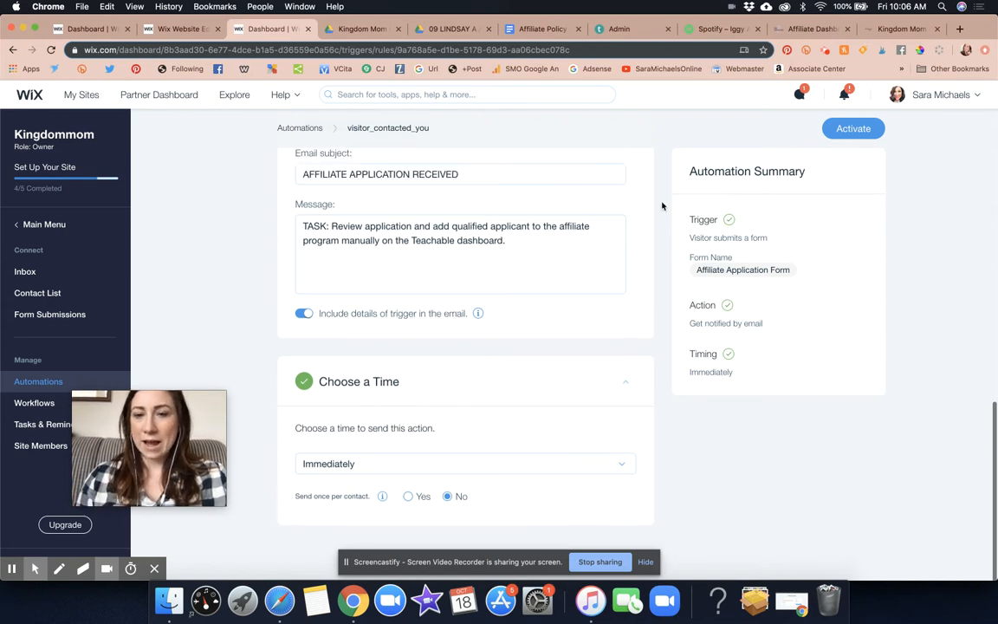
pyautogui.scroll(8, 662, 206)
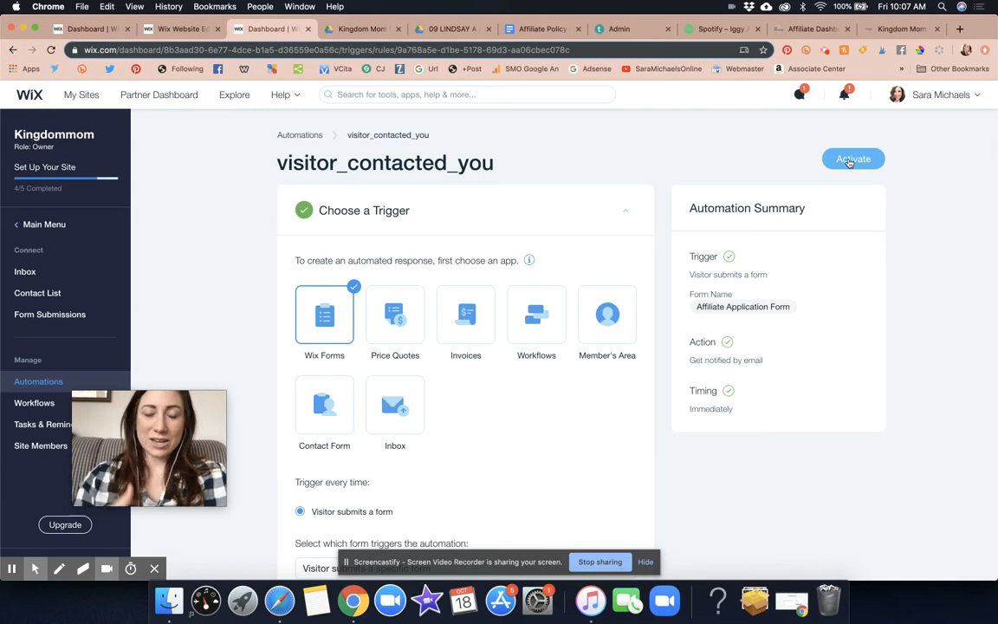
pyautogui.scroll(-10, 849, 162)
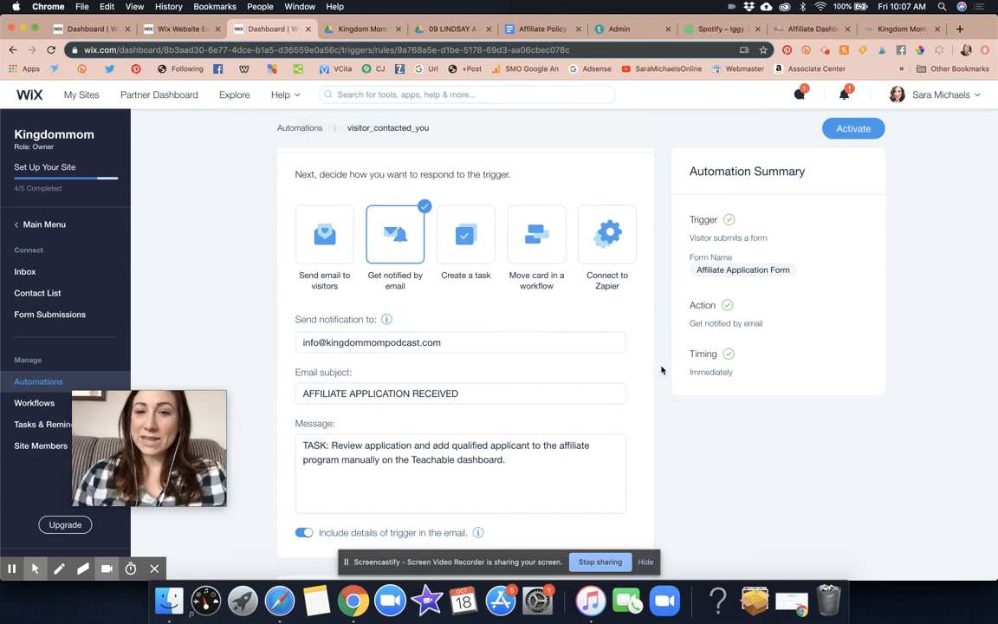
pyautogui.scroll(2, 661, 370)
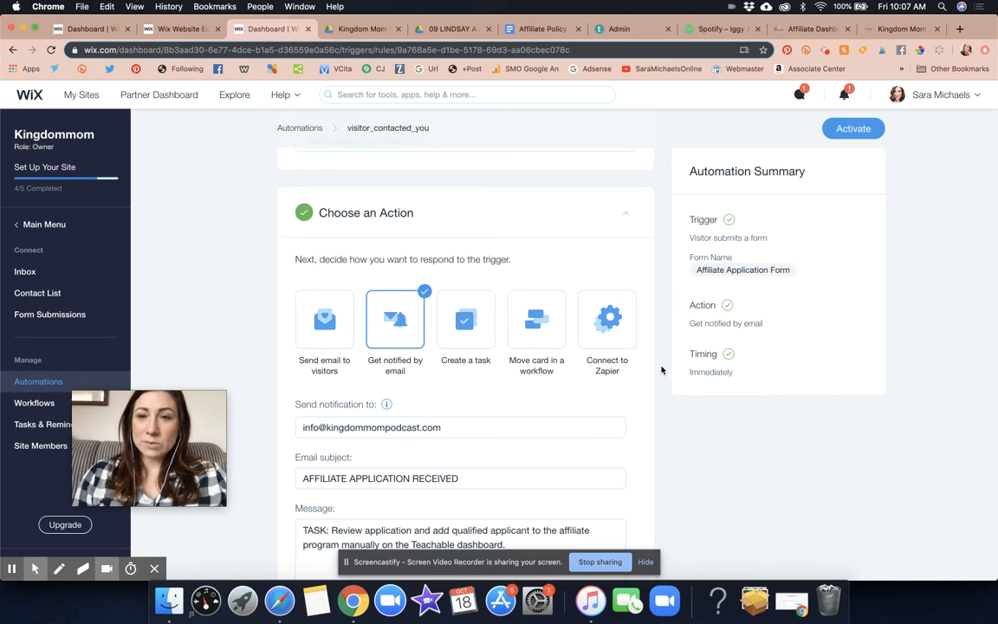